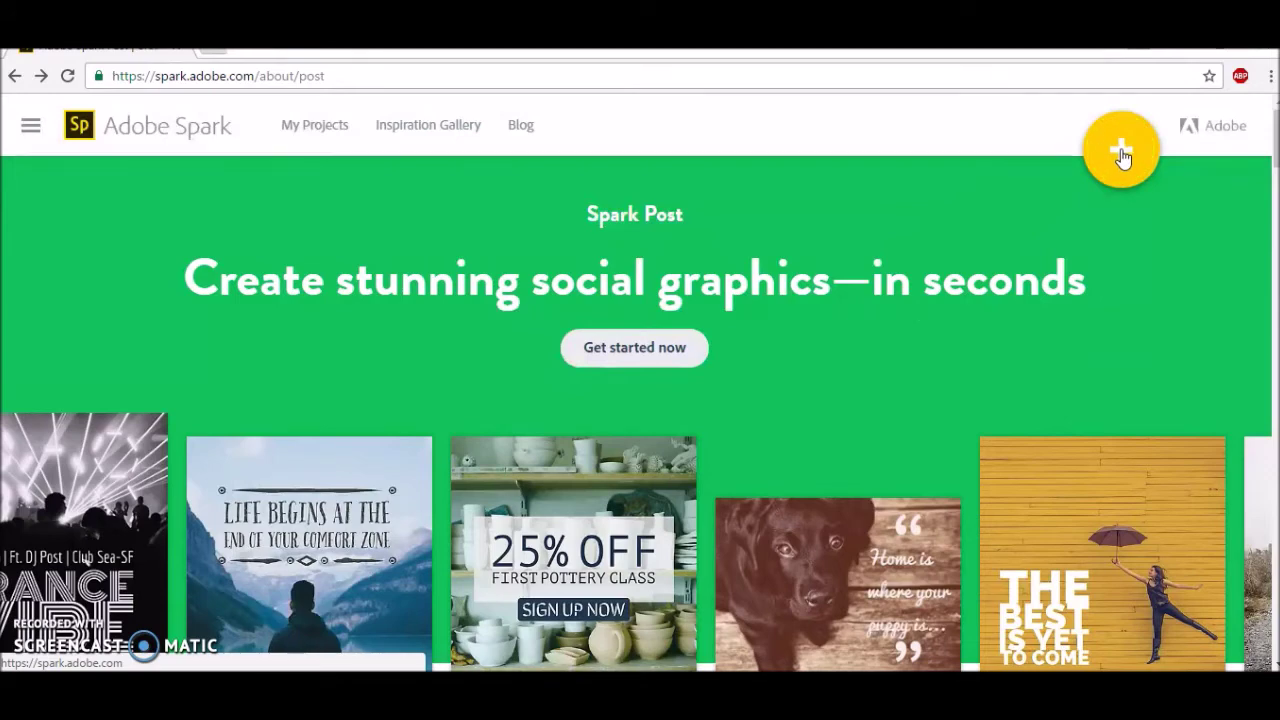
Step: Create a new Post graphic with the text "What is happiness? It's the moment before you need more happiness."
{"action": "left_click", "coordinate": [1121, 152]}
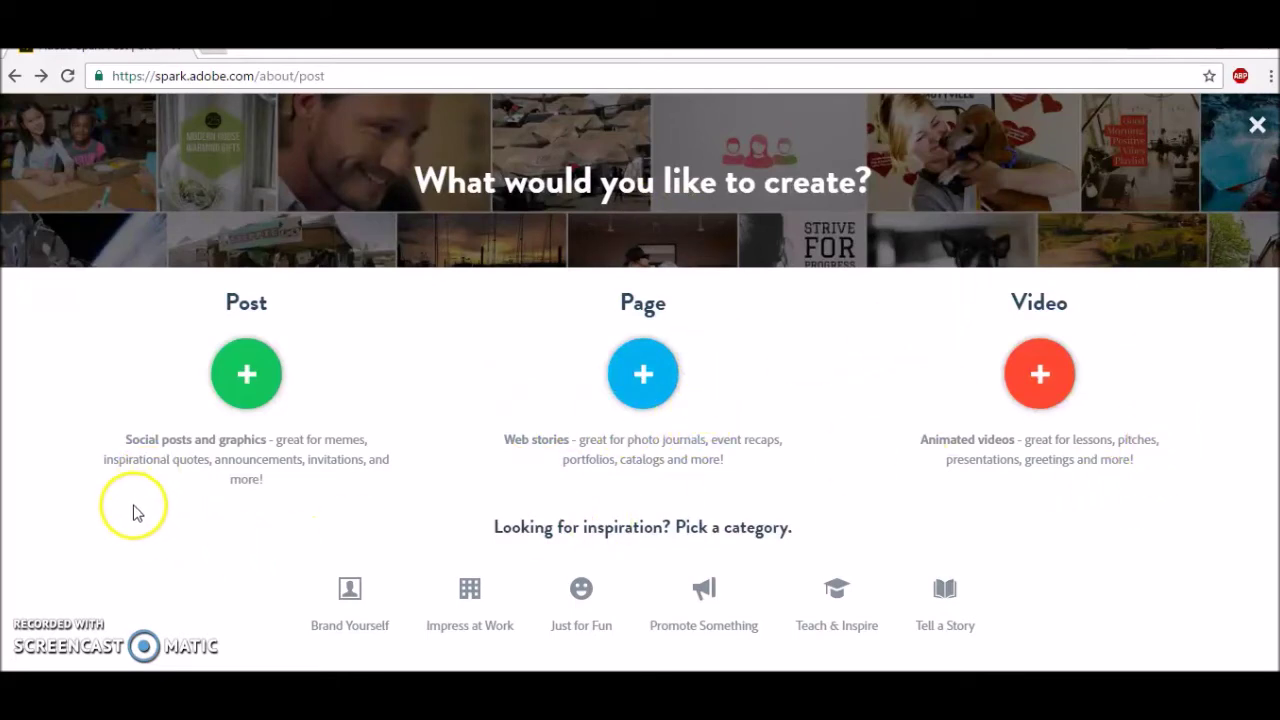
{"action": "left_click", "coordinate": [247, 376]}
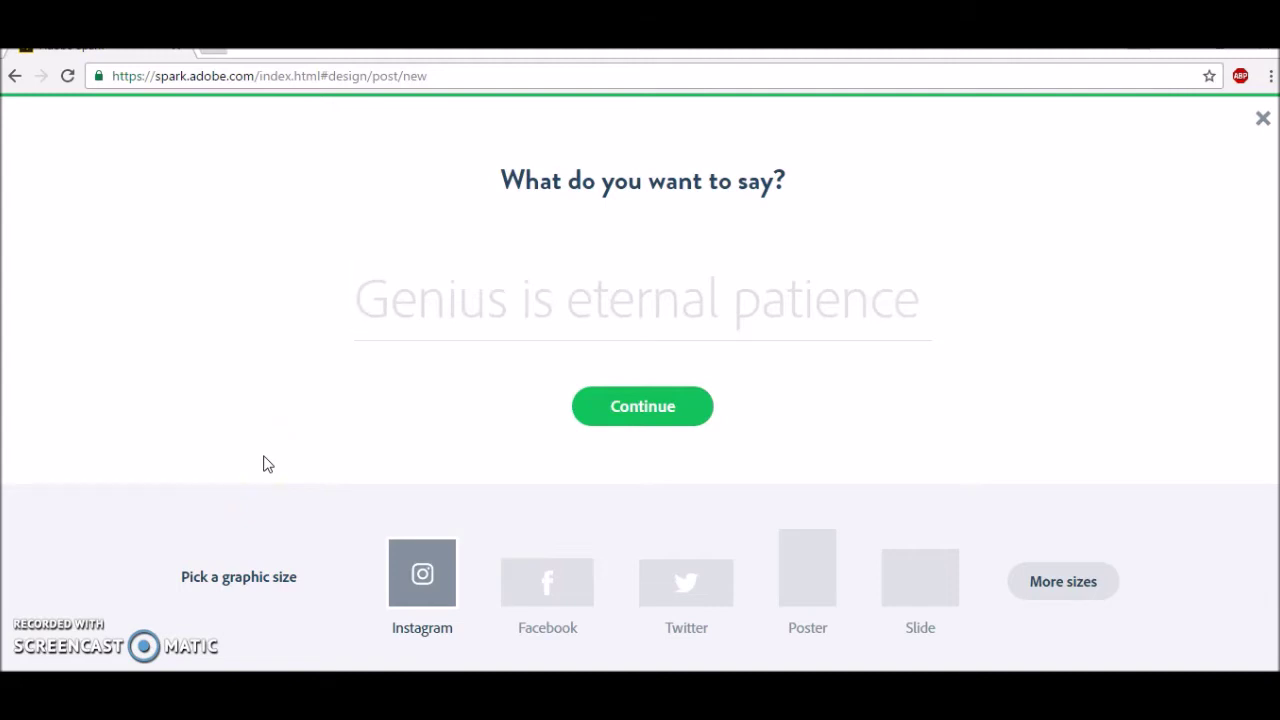
{"action": "type", "text": "What is happiness?"}
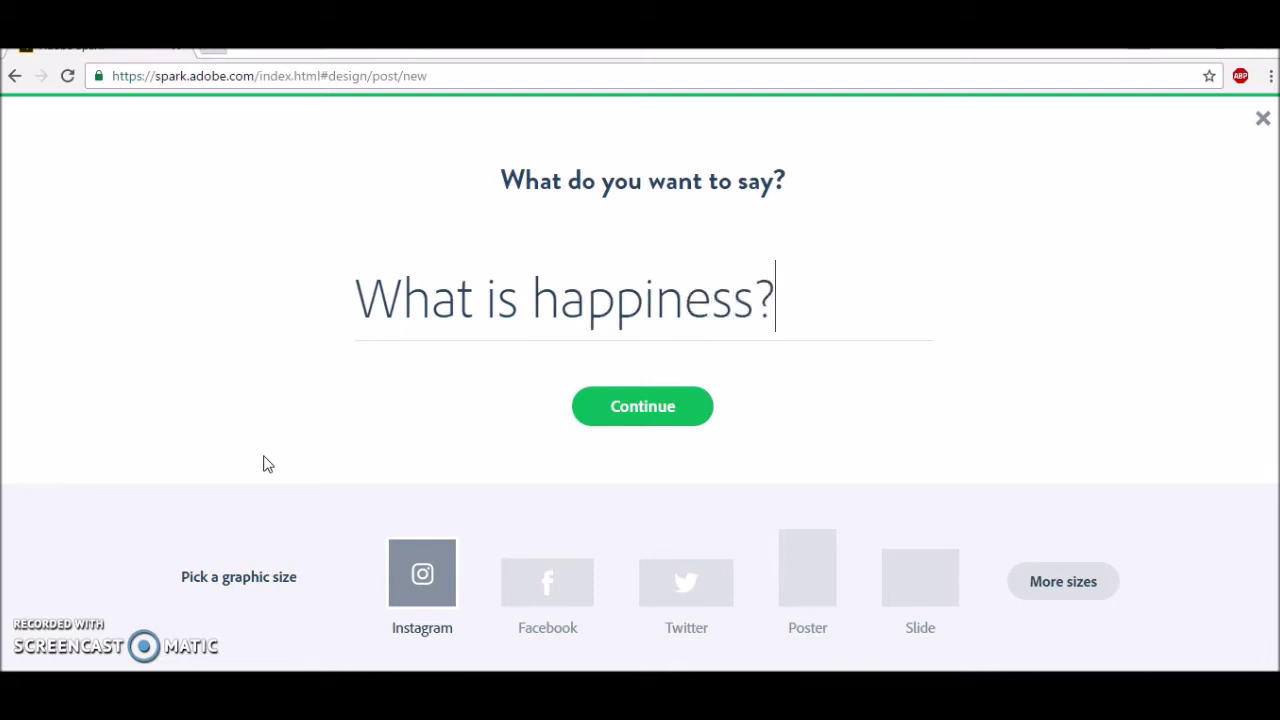
{"action": "type", "text": " It's the moment before you need more happiness"}
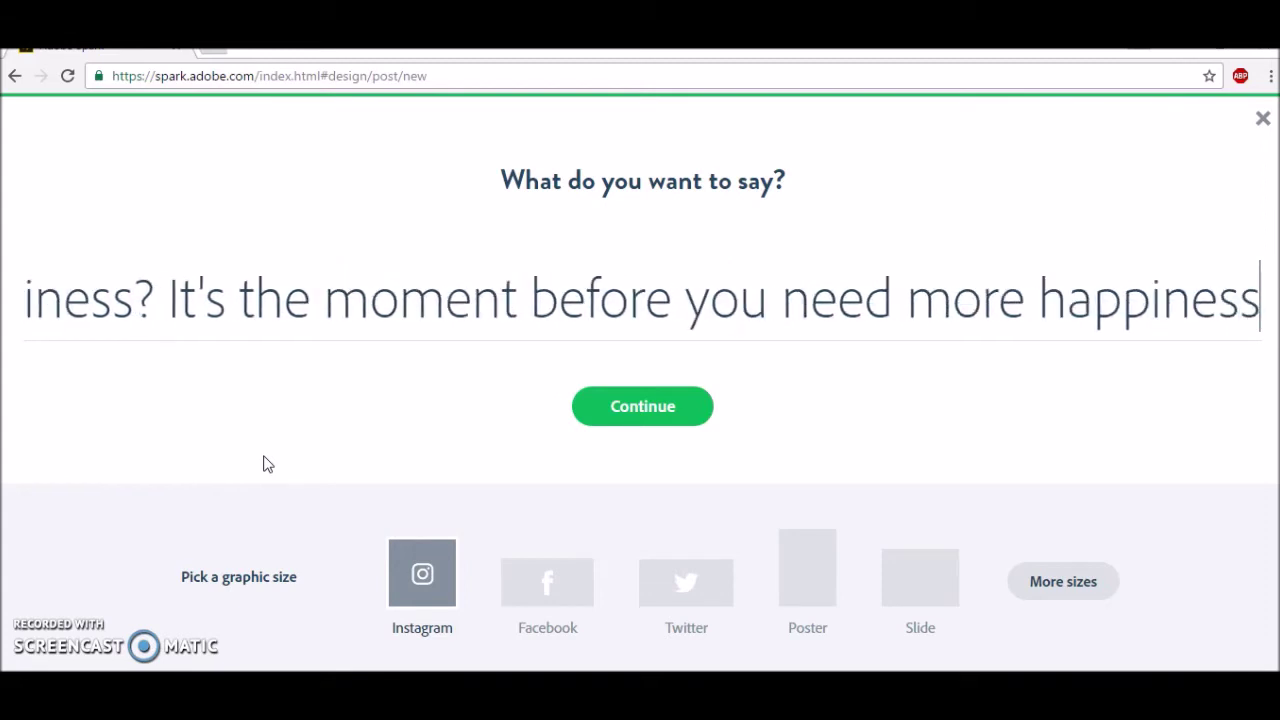
{"action": "type", "text": "."}
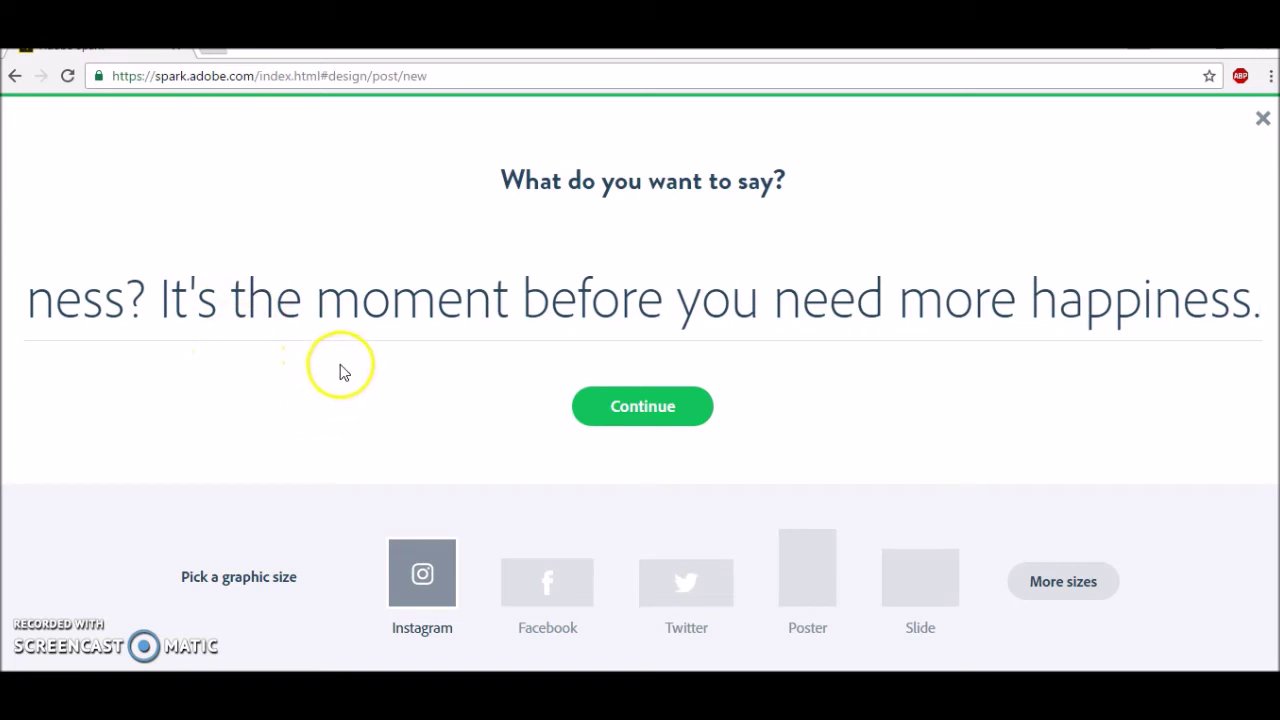
{"action": "left_click", "coordinate": [619, 414]}
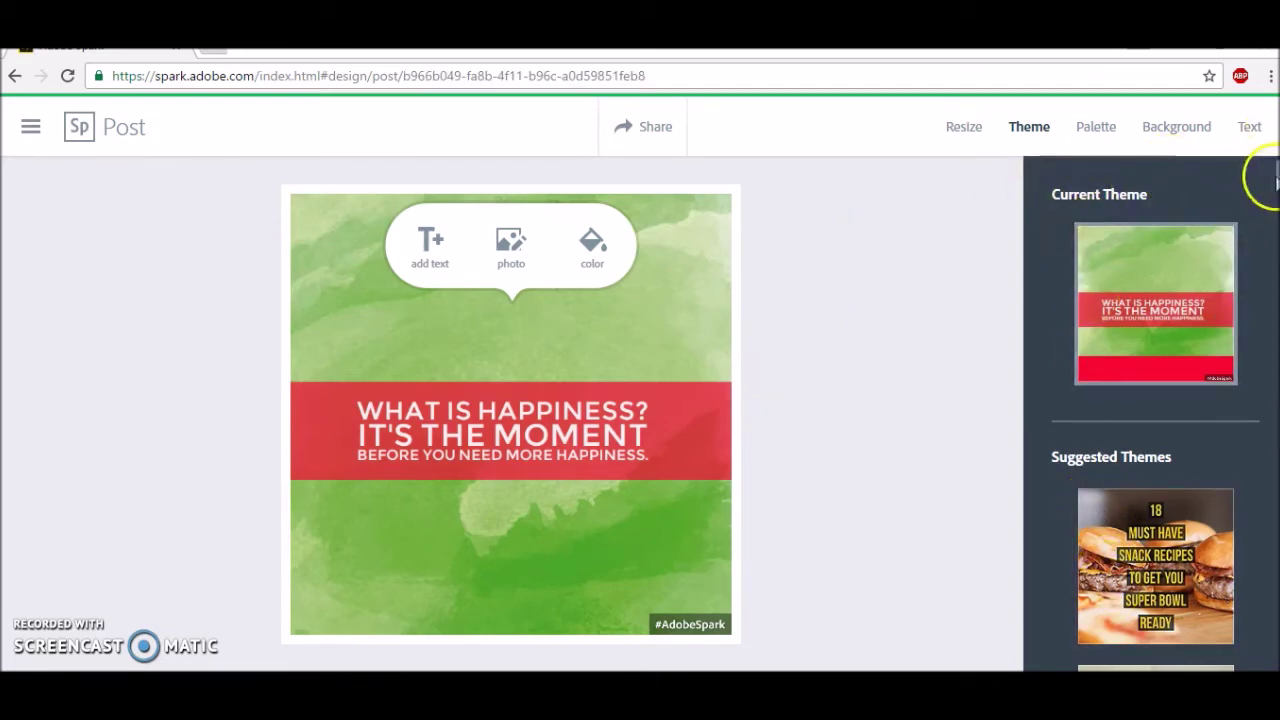
{"action": "mouse_move", "coordinate": [1270, 176]}
{"action": "left_mouse_down"}
{"action": "mouse_move", "coordinate": [1265, 280]}
{"action": "mouse_move", "coordinate": [1276, 228]}
{"action": "mouse_move", "coordinate": [1266, 194]}
{"action": "mouse_move", "coordinate": [1276, 197]}
{"action": "left_mouse_up"}
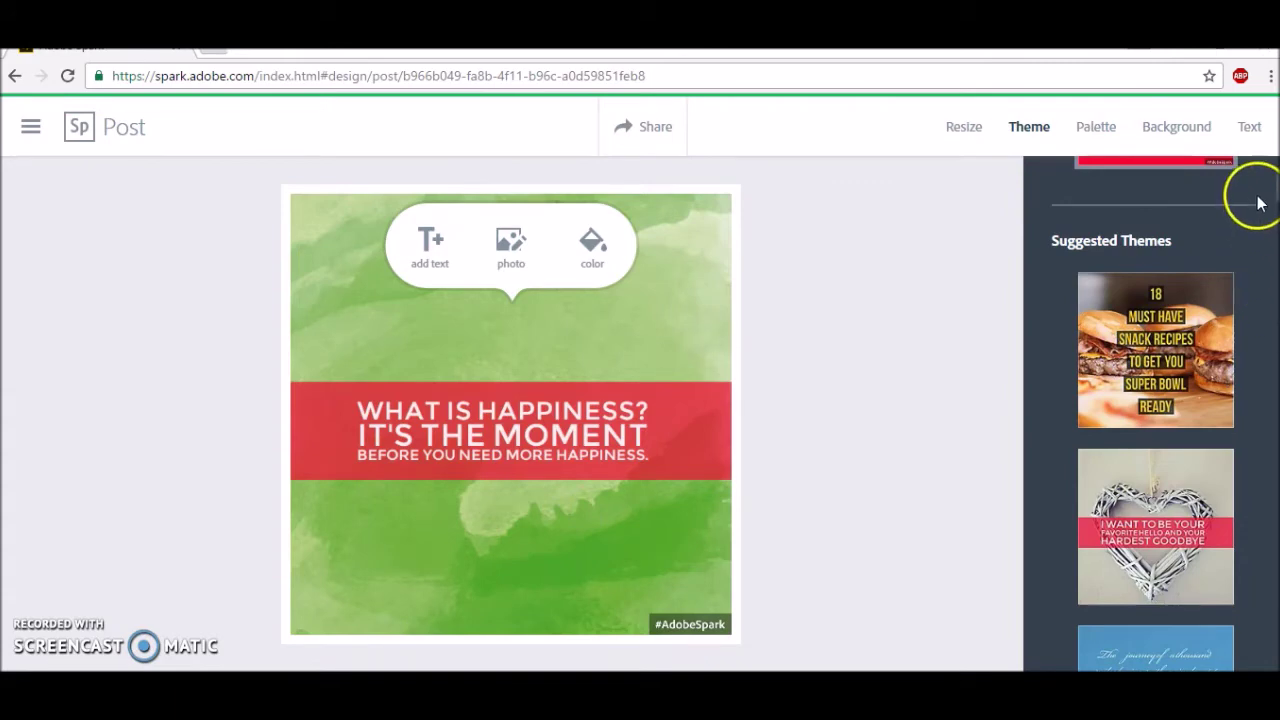
{"action": "left_click_drag", "start_coordinate": [1270, 185], "coordinate": [1260, 134]}
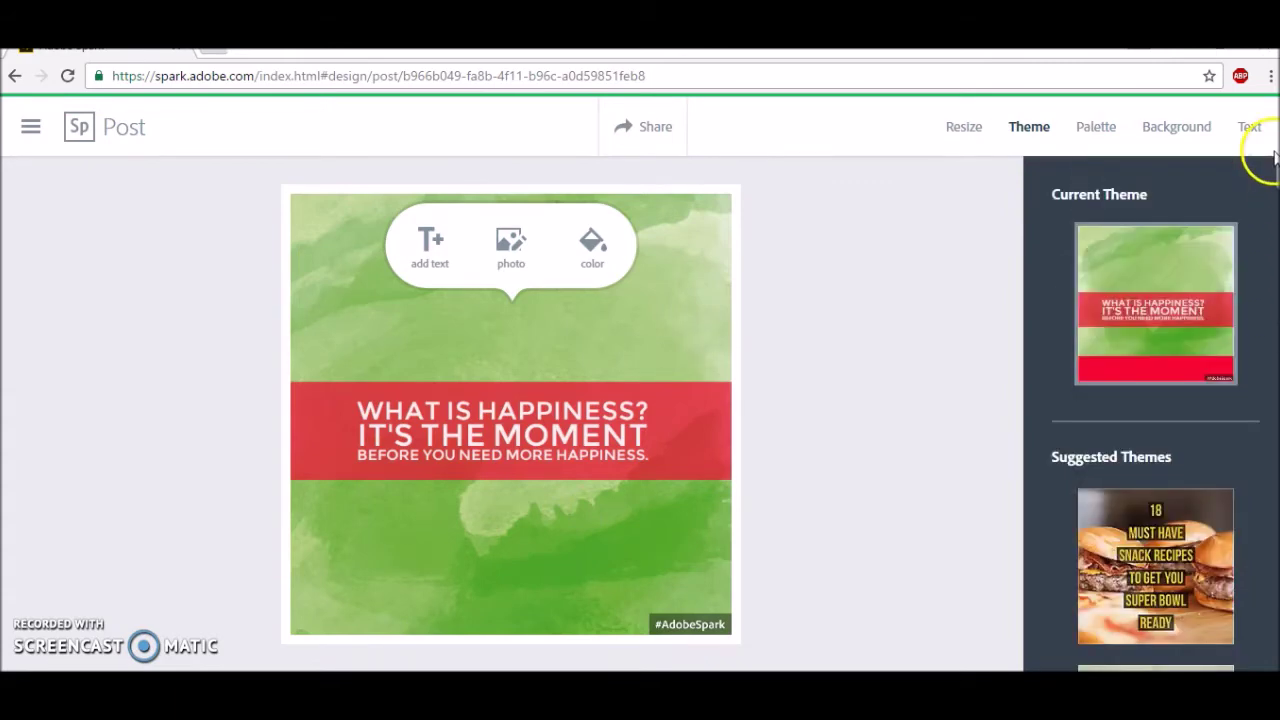
{"action": "left_click", "coordinate": [1162, 133]}
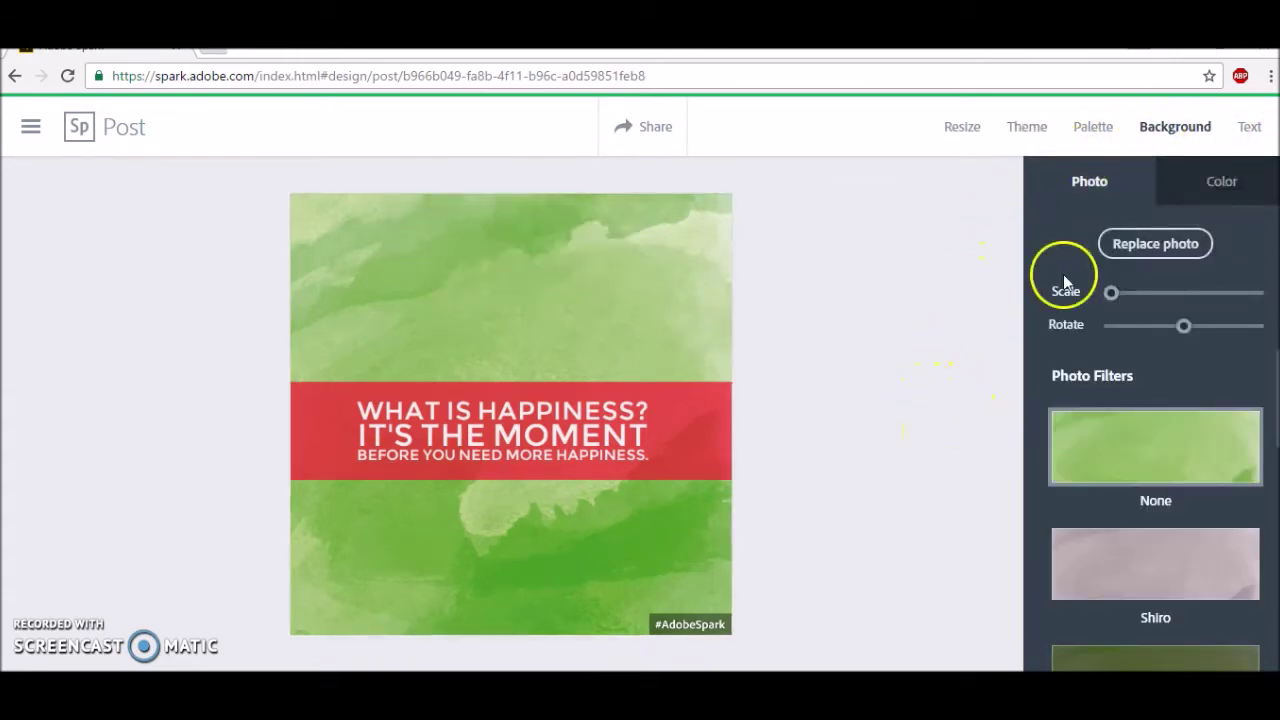
{"action": "left_click", "coordinate": [1136, 252]}
{"action": "left_click", "coordinate": [1125, 257]}
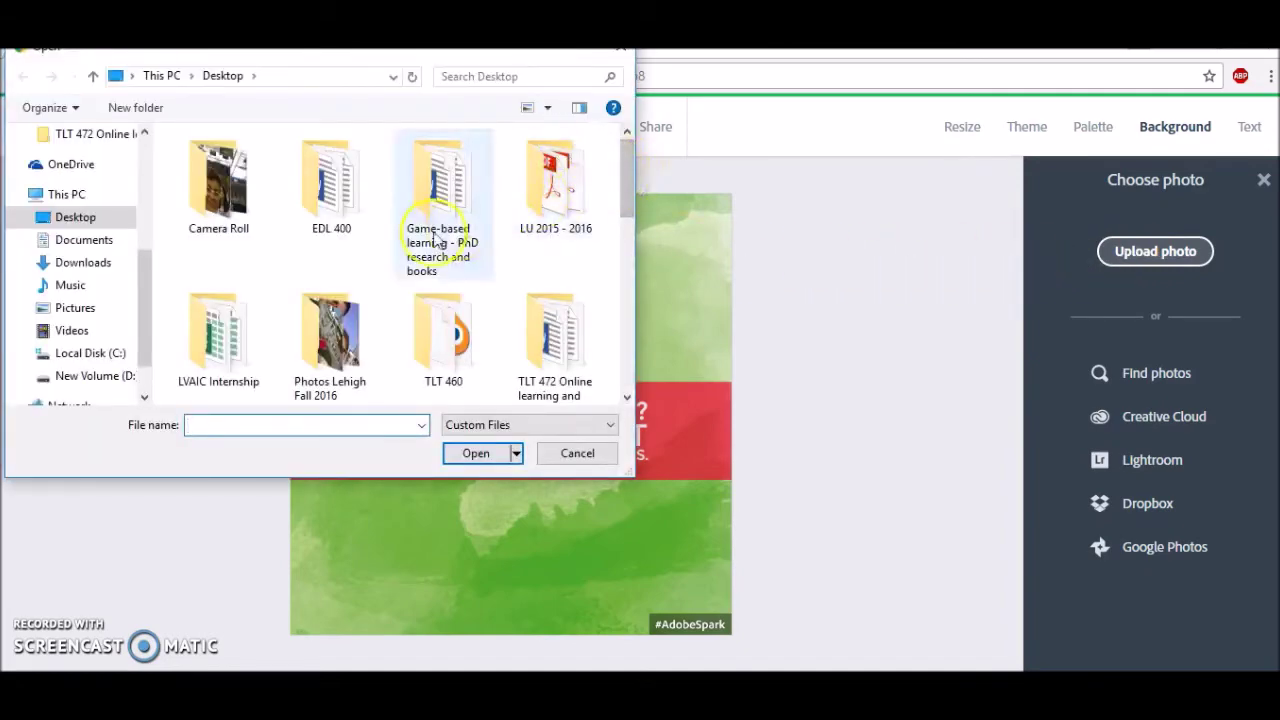
{"action": "left_click", "coordinate": [77, 266]}
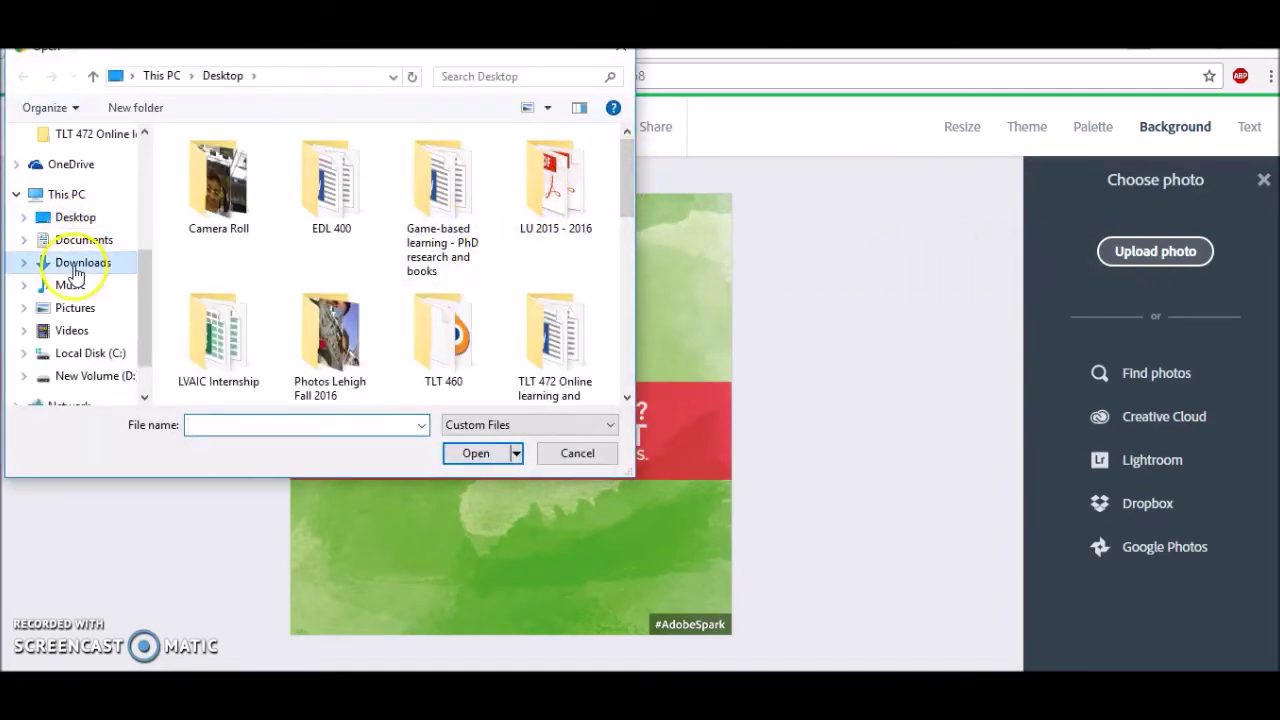
{"action": "left_click_drag", "start_coordinate": [628, 151], "coordinate": [633, 231]}
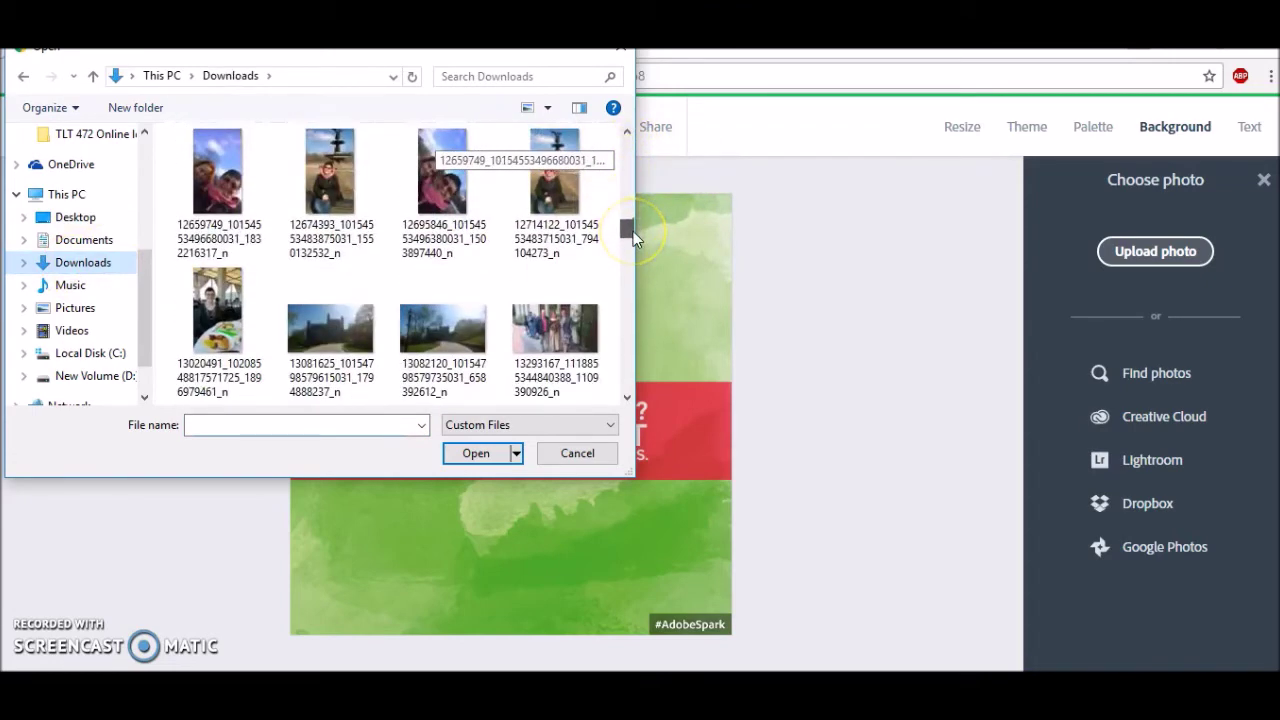
{"action": "left_click", "coordinate": [210, 183]}
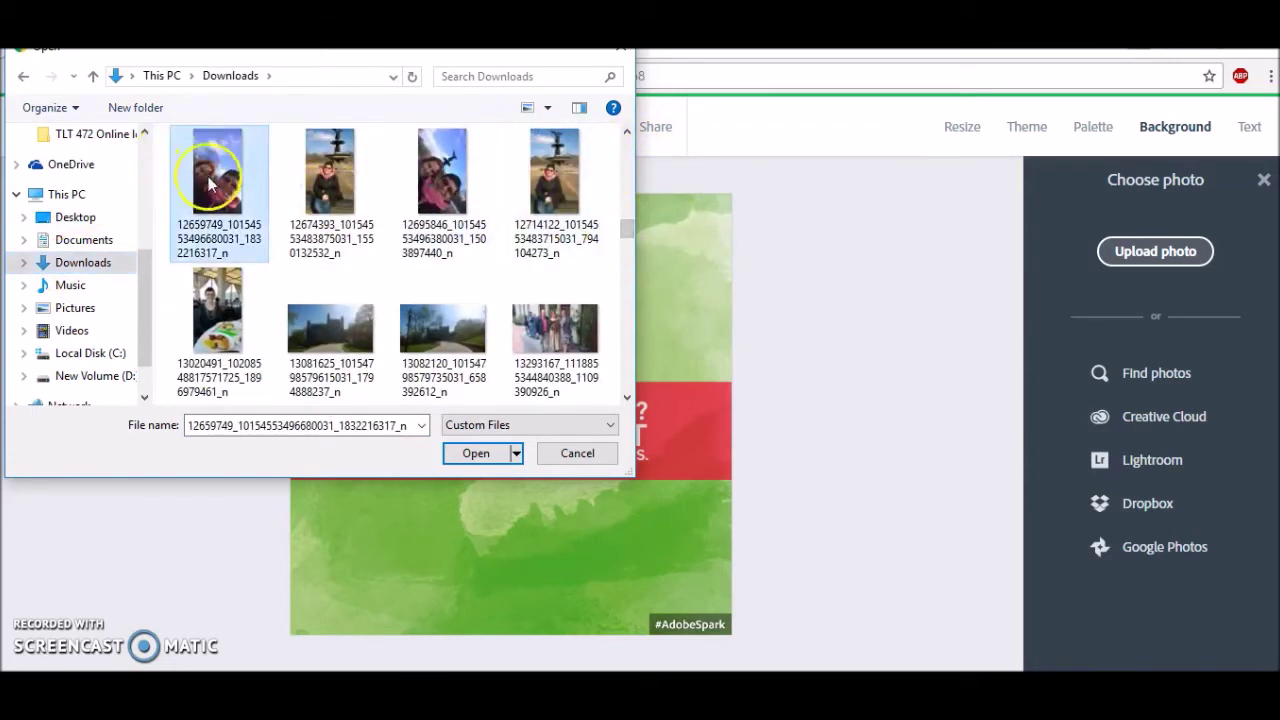
{"action": "left_click", "coordinate": [475, 458]}
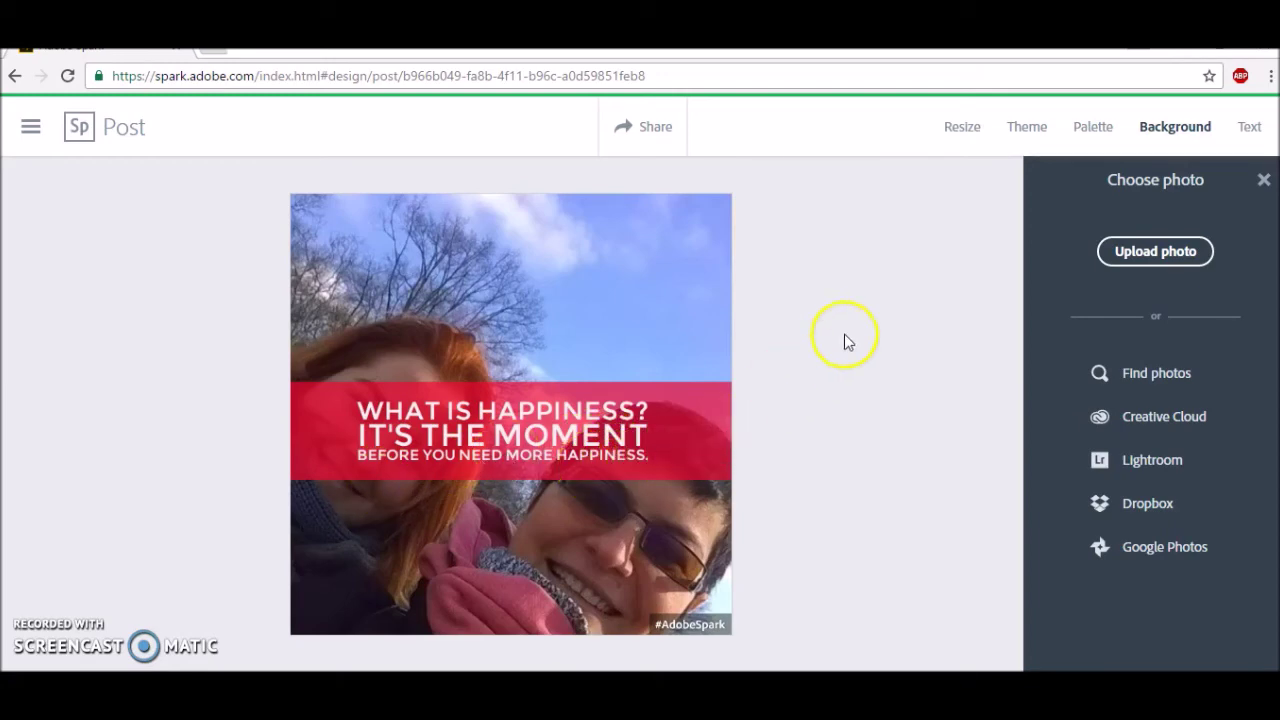
Step: Try the suggested burger, blue mountain and "Life can only be understood backwards" themes on the graphic
{"action": "left_click", "coordinate": [1029, 128]}
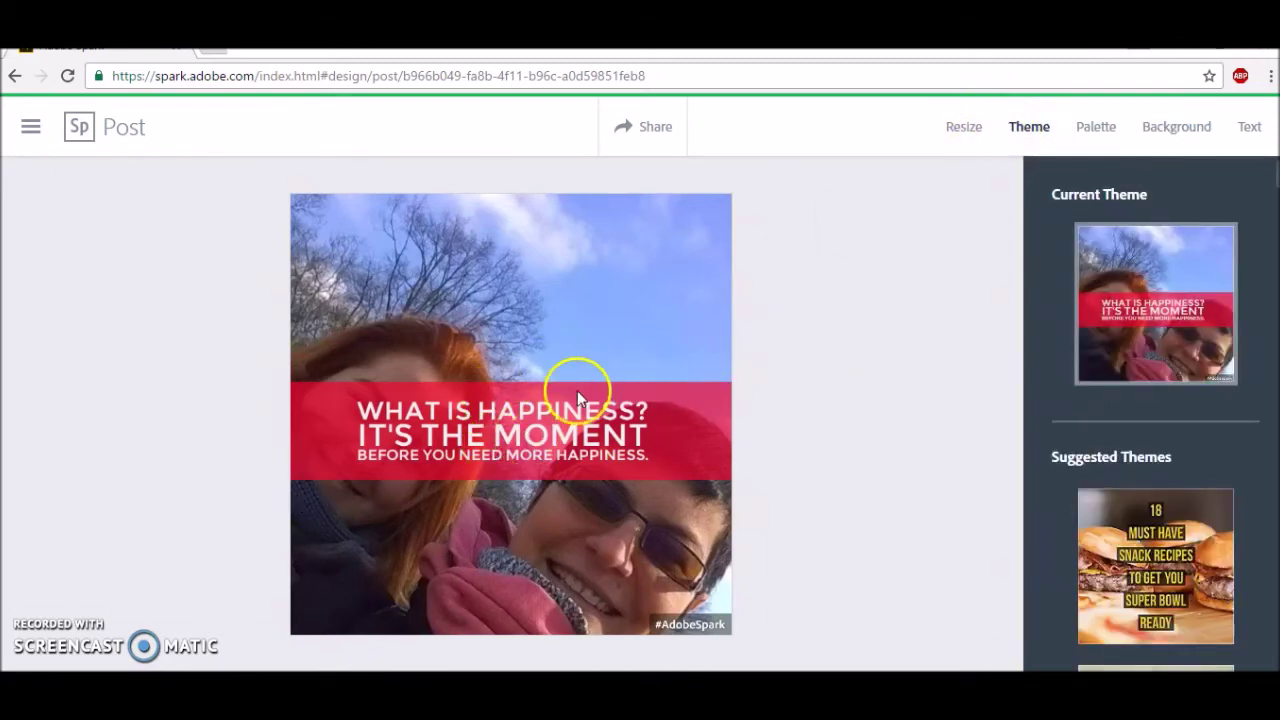
{"action": "scroll", "coordinate": [1265, 172], "scroll_direction": "down", "scroll_amount": 2}
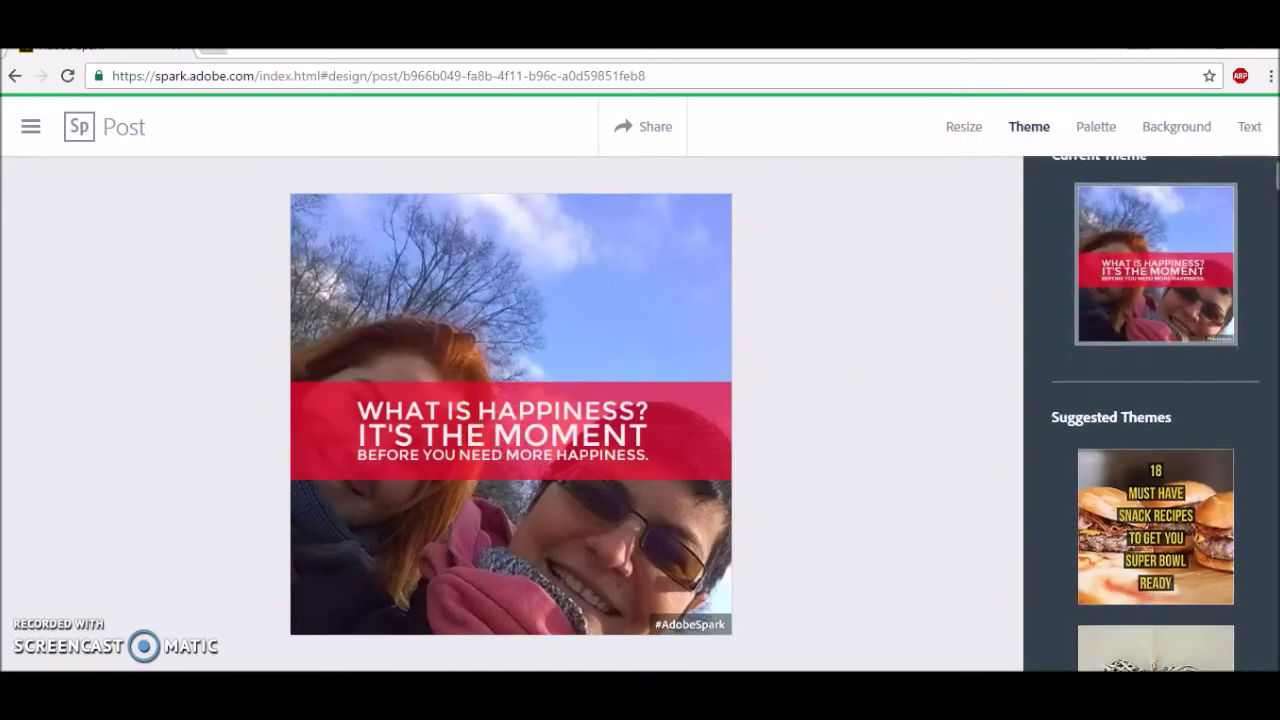
{"action": "scroll", "coordinate": [1120, 400], "scroll_direction": "down", "scroll_amount": 1}
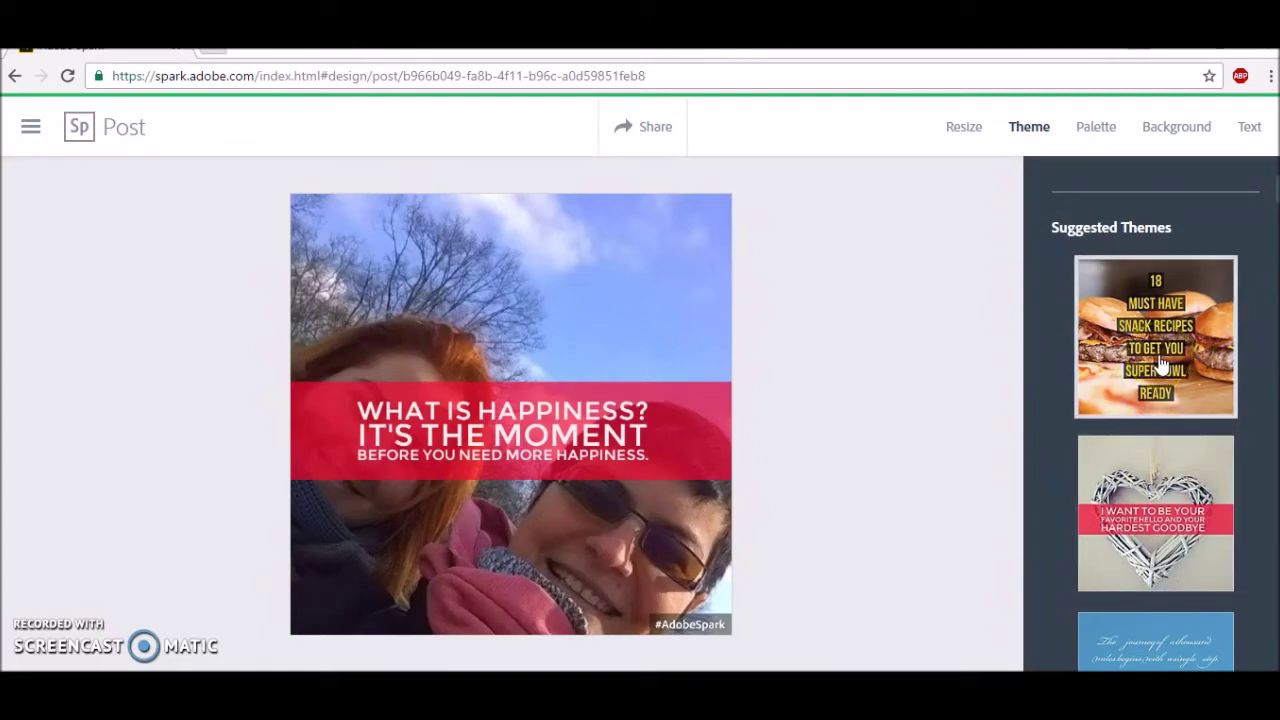
{"action": "left_click", "coordinate": [1251, 178]}
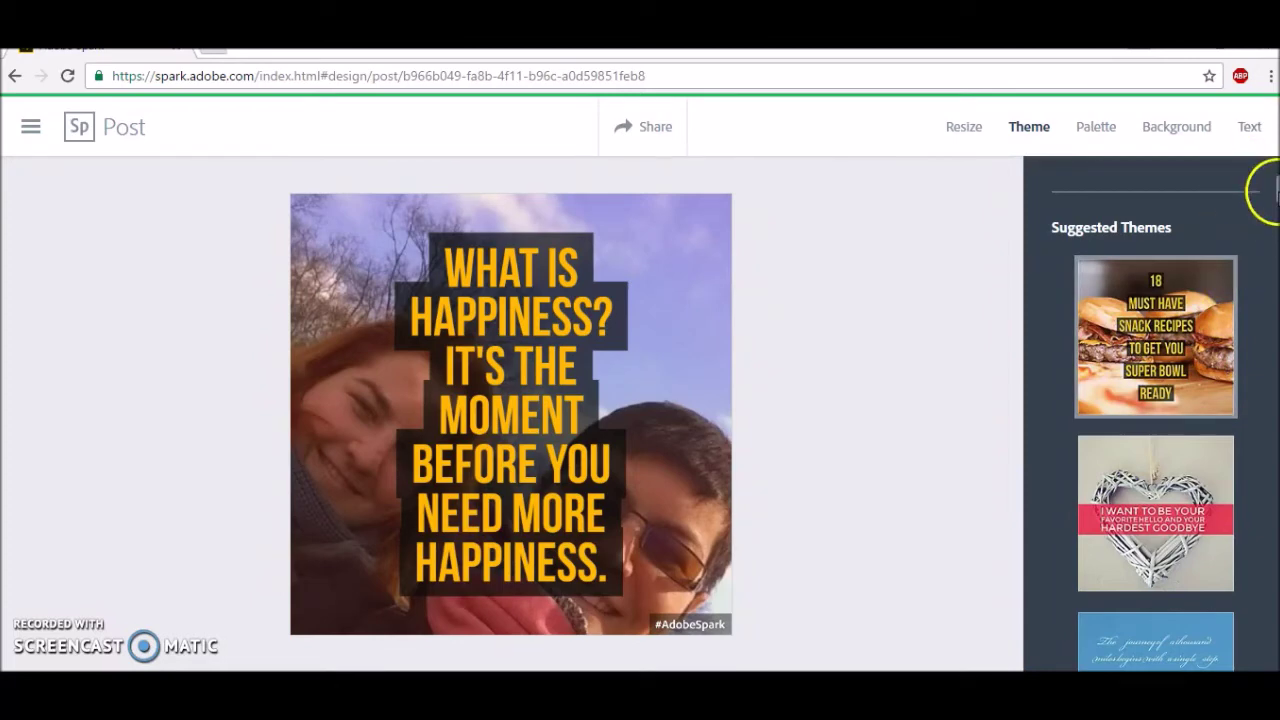
{"action": "left_click_drag", "start_coordinate": [1275, 190], "coordinate": [1275, 206]}
{"action": "left_click", "coordinate": [1114, 457]}
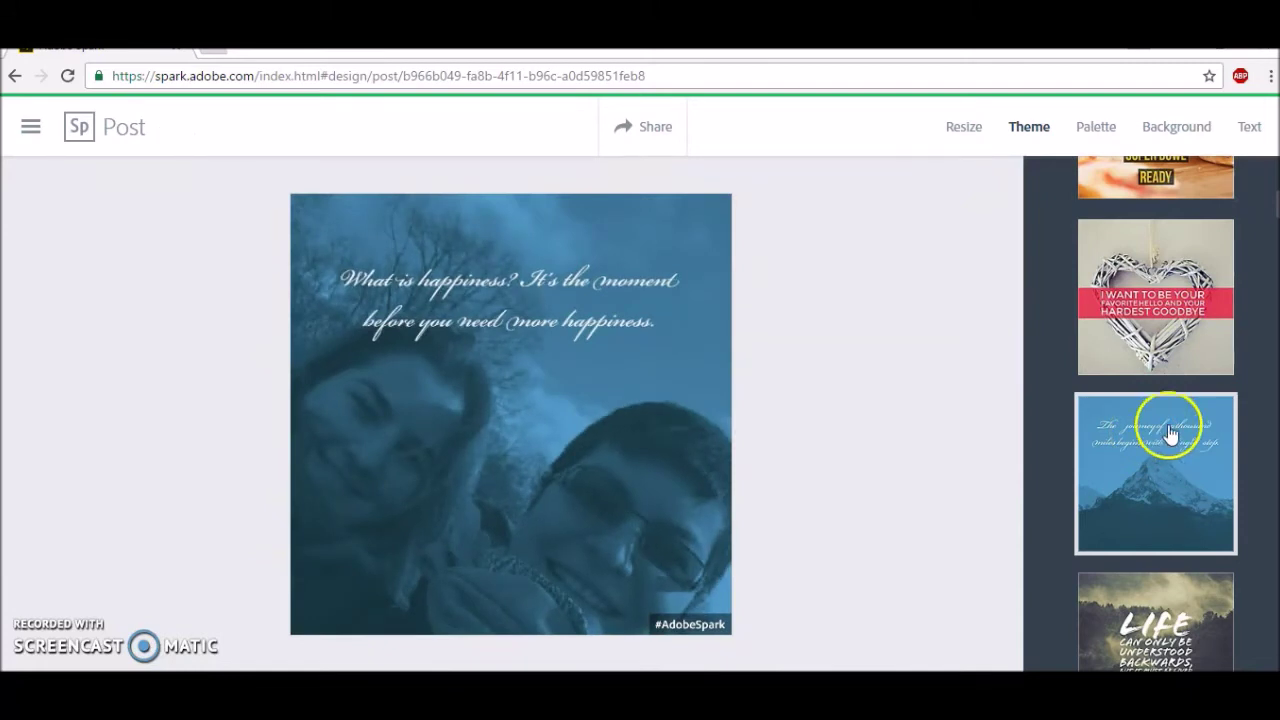
{"action": "left_click", "coordinate": [1276, 212]}
{"action": "left_click_drag", "start_coordinate": [1277, 205], "coordinate": [1274, 243]}
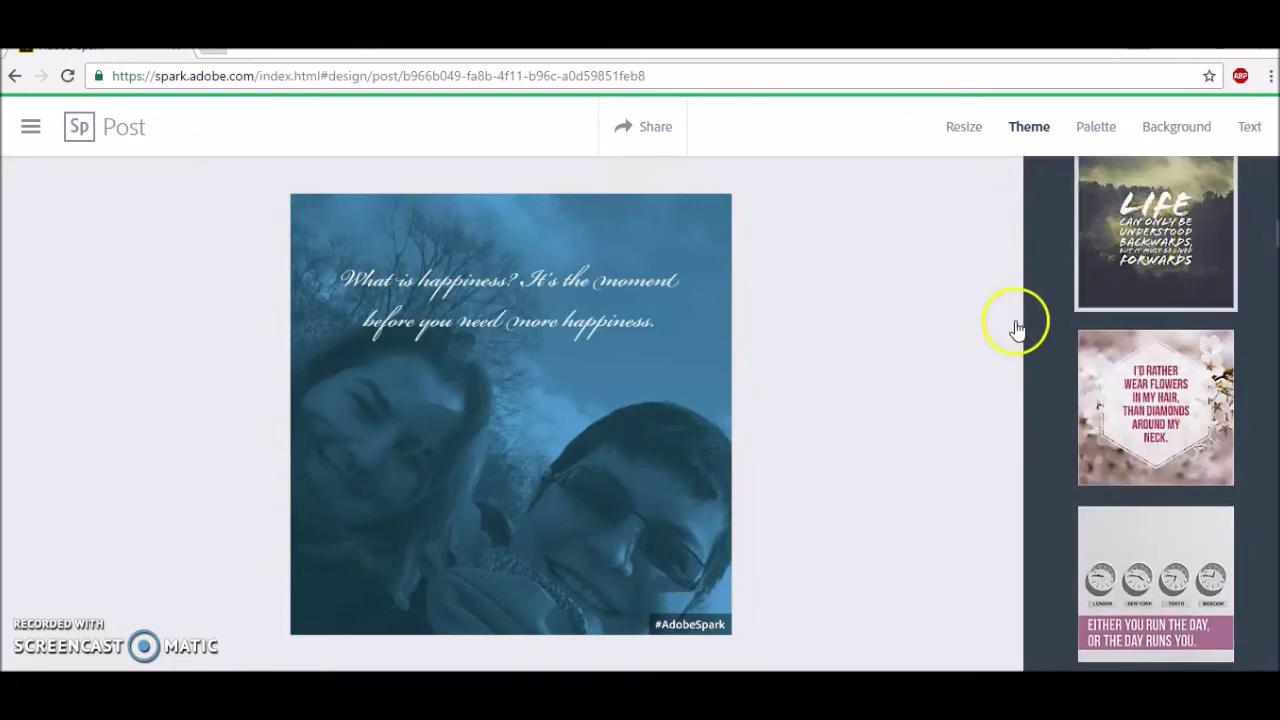
{"action": "left_click", "coordinate": [1160, 210]}
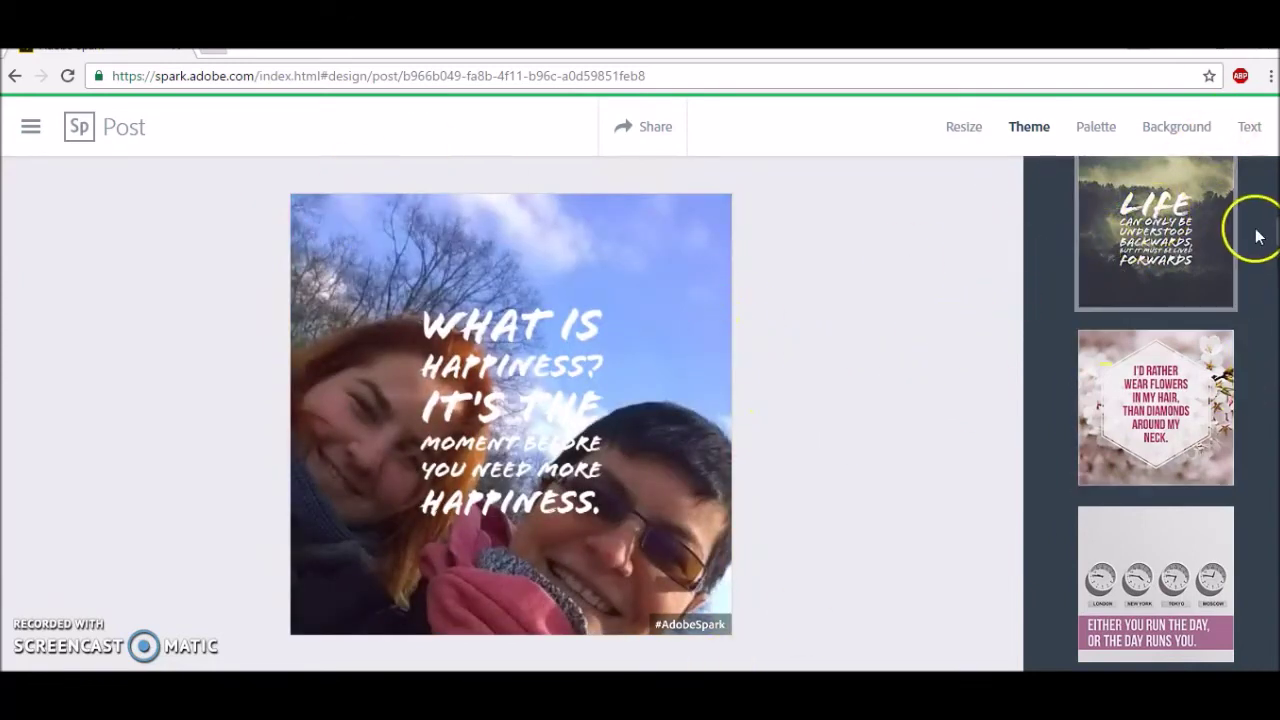
Step: Apply the suggested theme "The earth has music for those who listen" to the graphic
{"action": "left_click_drag", "start_coordinate": [1277, 232], "coordinate": [1157, 400]}
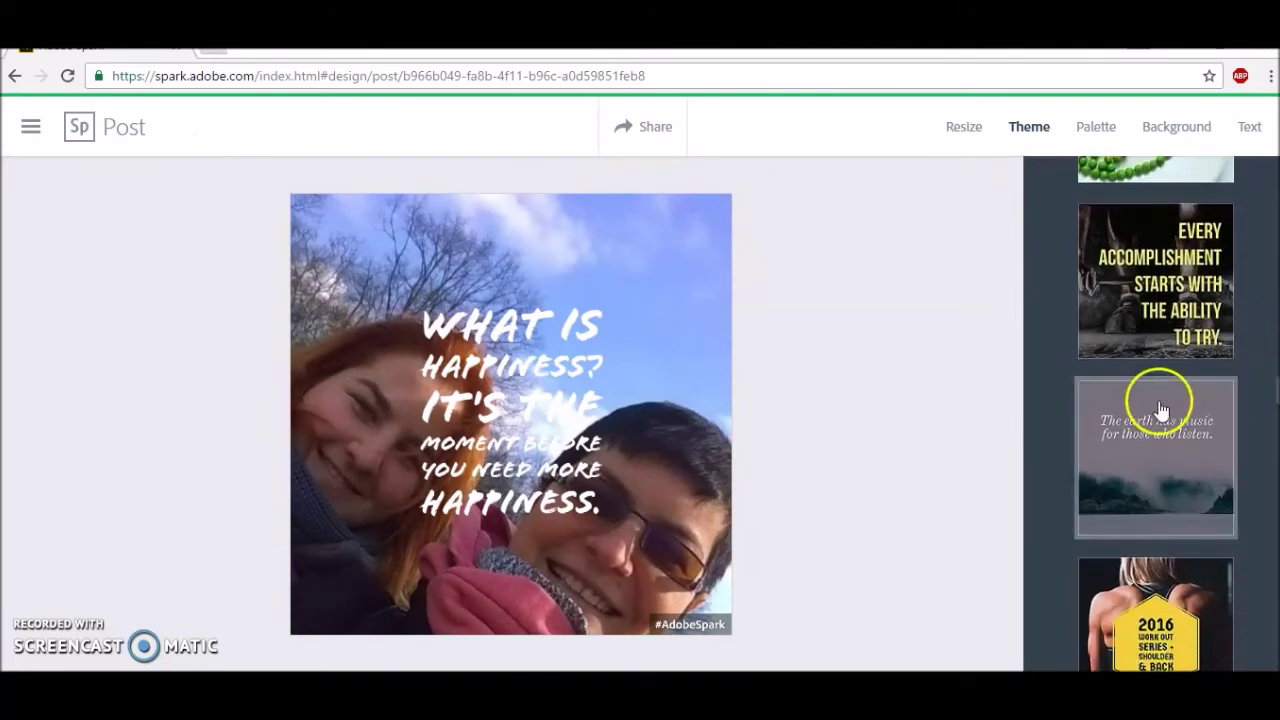
{"action": "left_click", "coordinate": [1130, 428]}
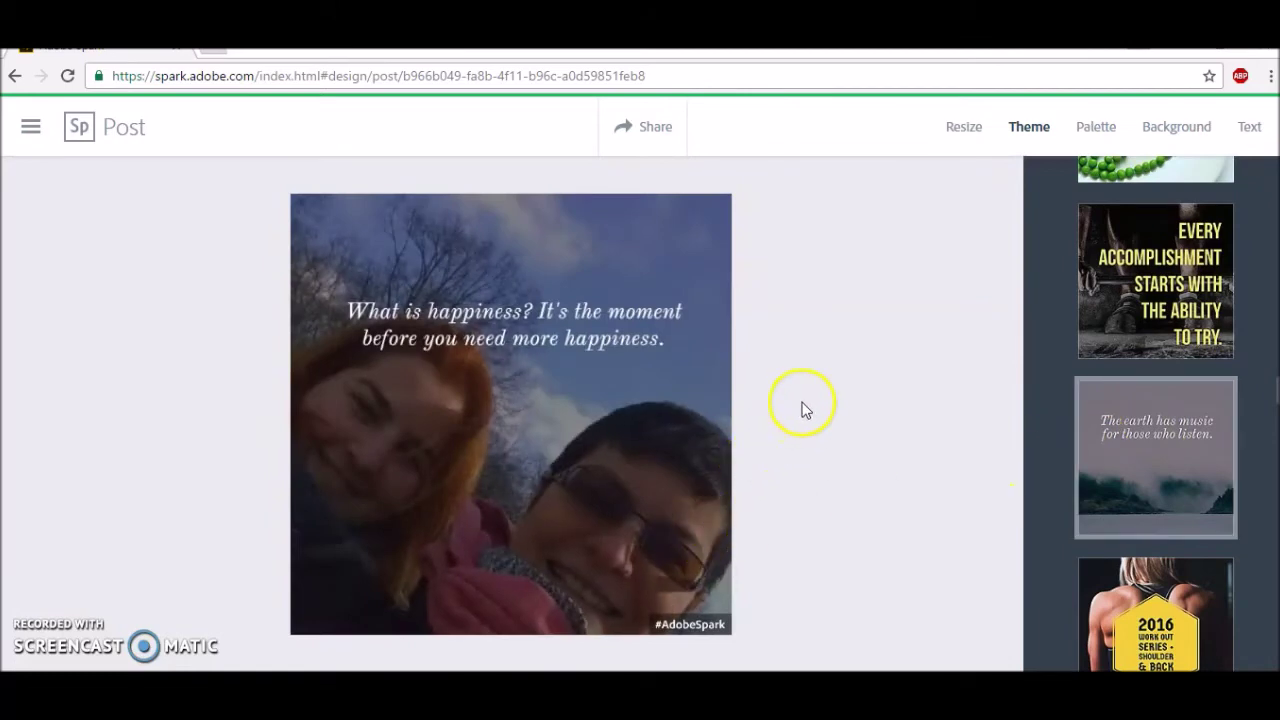
Step: Resize the quote's text box to be narrower and taller so the text wraps onto three lines
{"action": "right_click", "coordinate": [522, 315]}
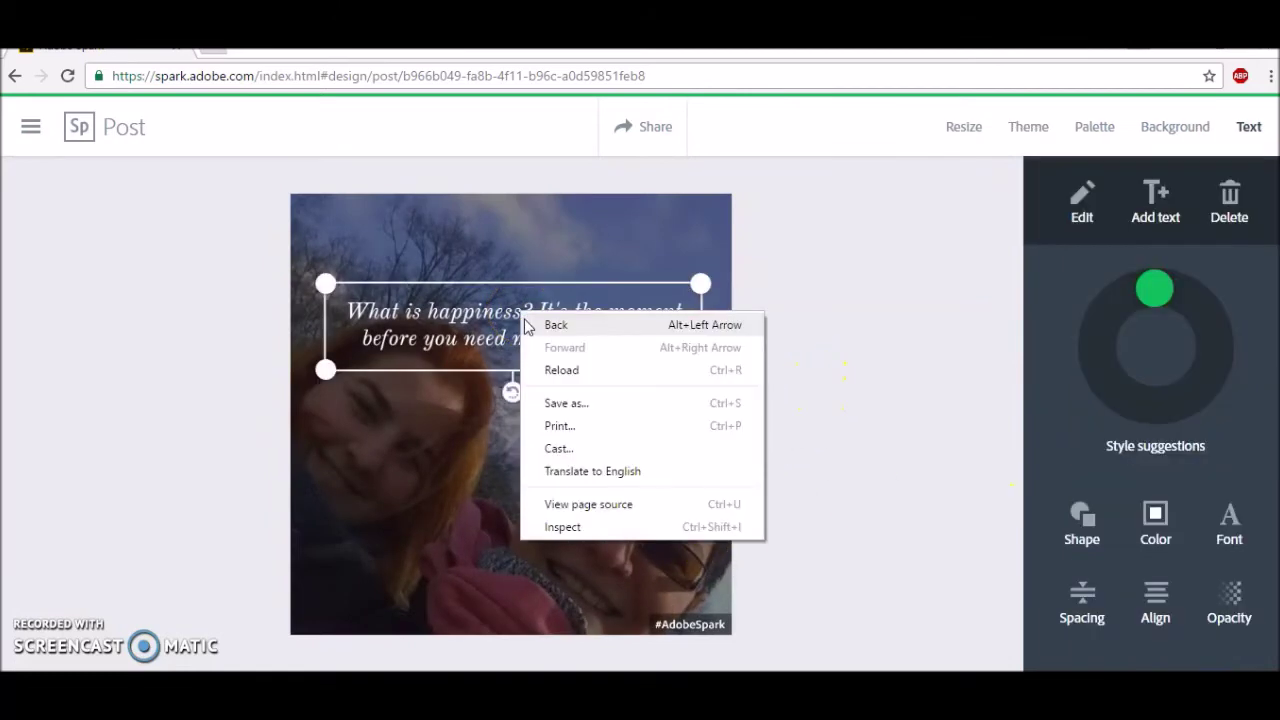
{"action": "left_click", "coordinate": [490, 278]}
{"action": "left_click", "coordinate": [491, 265]}
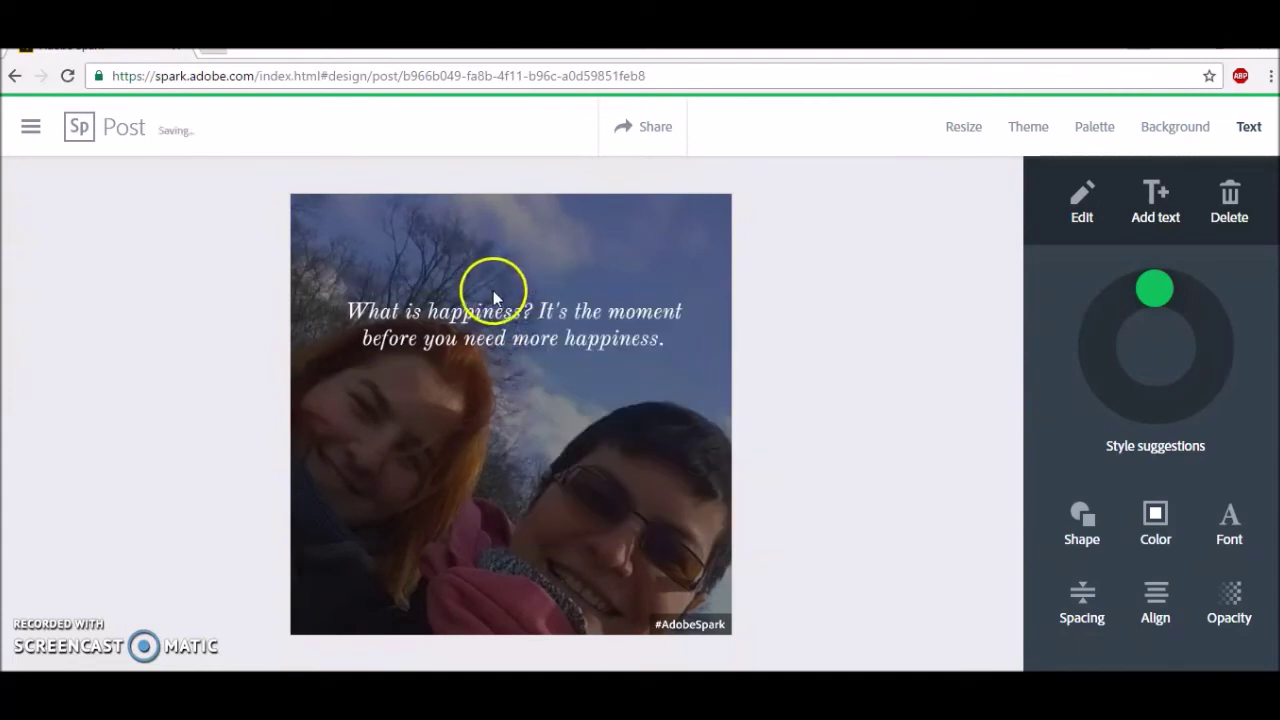
{"action": "right_click", "coordinate": [499, 307]}
{"action": "left_click_drag", "start_coordinate": [701, 288], "coordinate": [694, 246]}
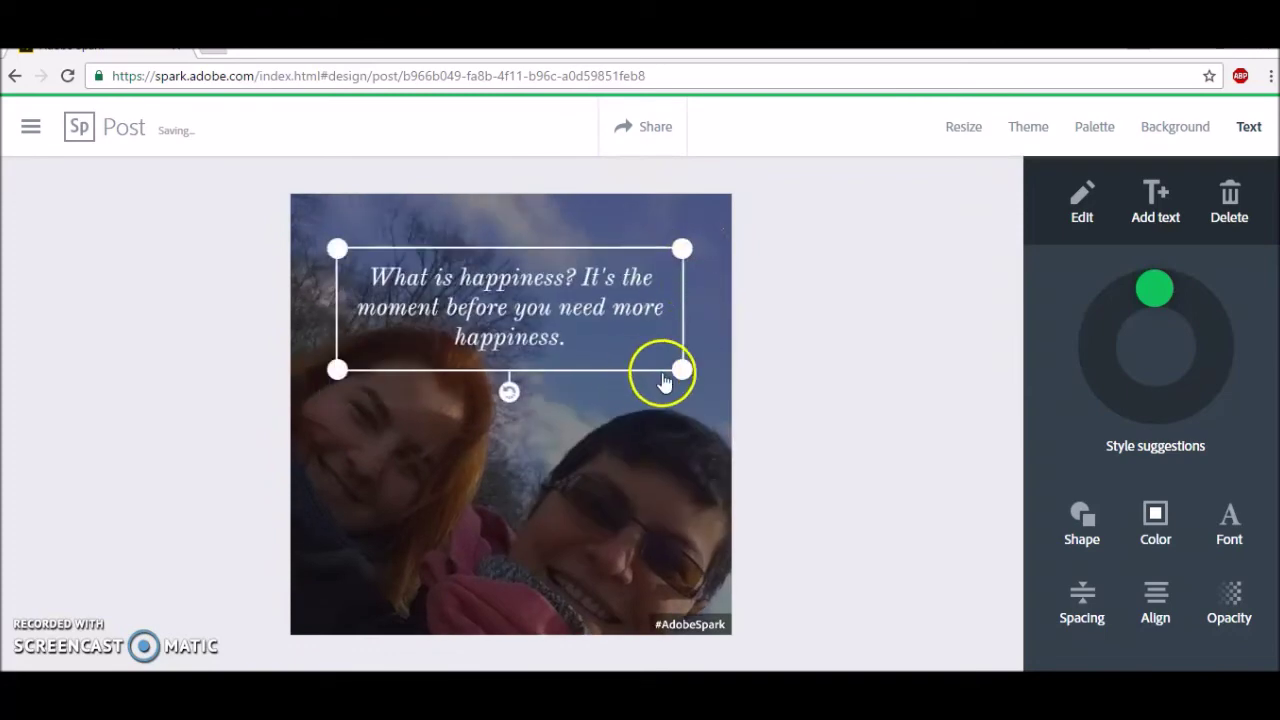
Step: Rotate the quote clockwise so it slopes down to the right, and shift it slightly upward in the photo
{"action": "left_click_drag", "start_coordinate": [509, 390], "coordinate": [523, 430]}
{"action": "mouse_move", "coordinate": [497, 391]}
{"action": "left_mouse_down"}
{"action": "mouse_move", "coordinate": [478, 412]}
{"action": "mouse_move", "coordinate": [486, 381]}
{"action": "left_mouse_up"}
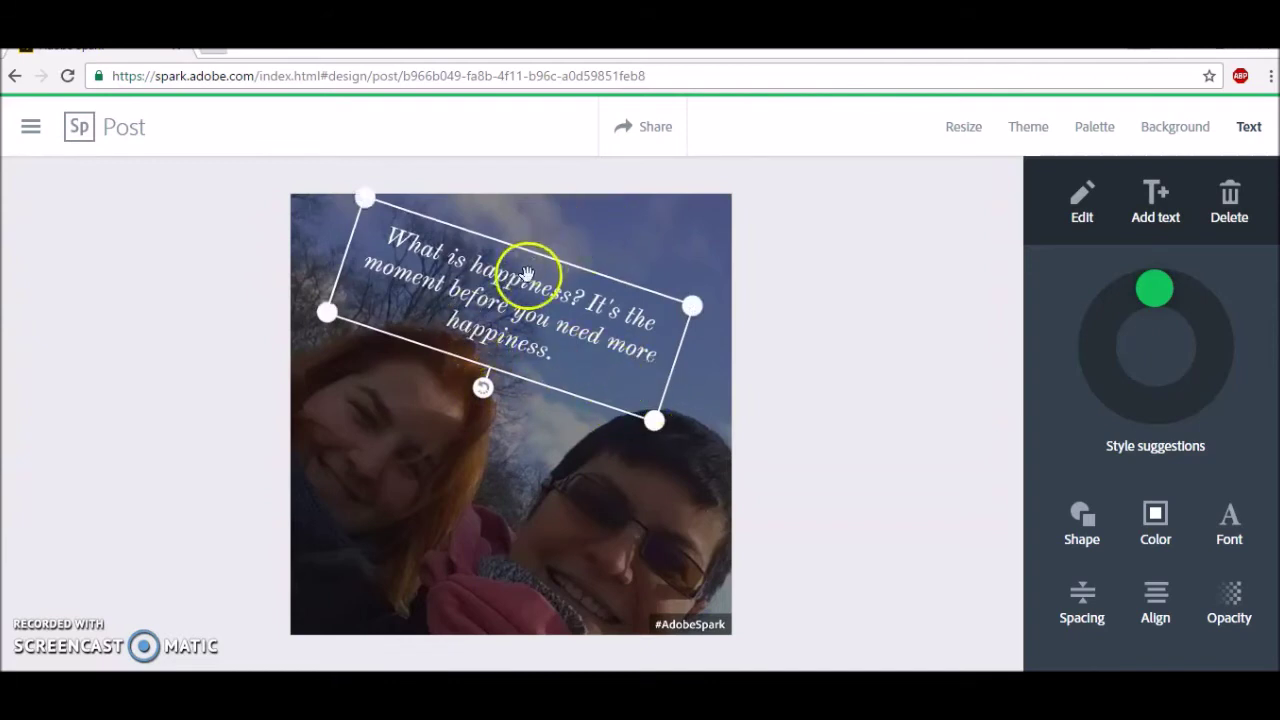
{"action": "right_click", "coordinate": [585, 278]}
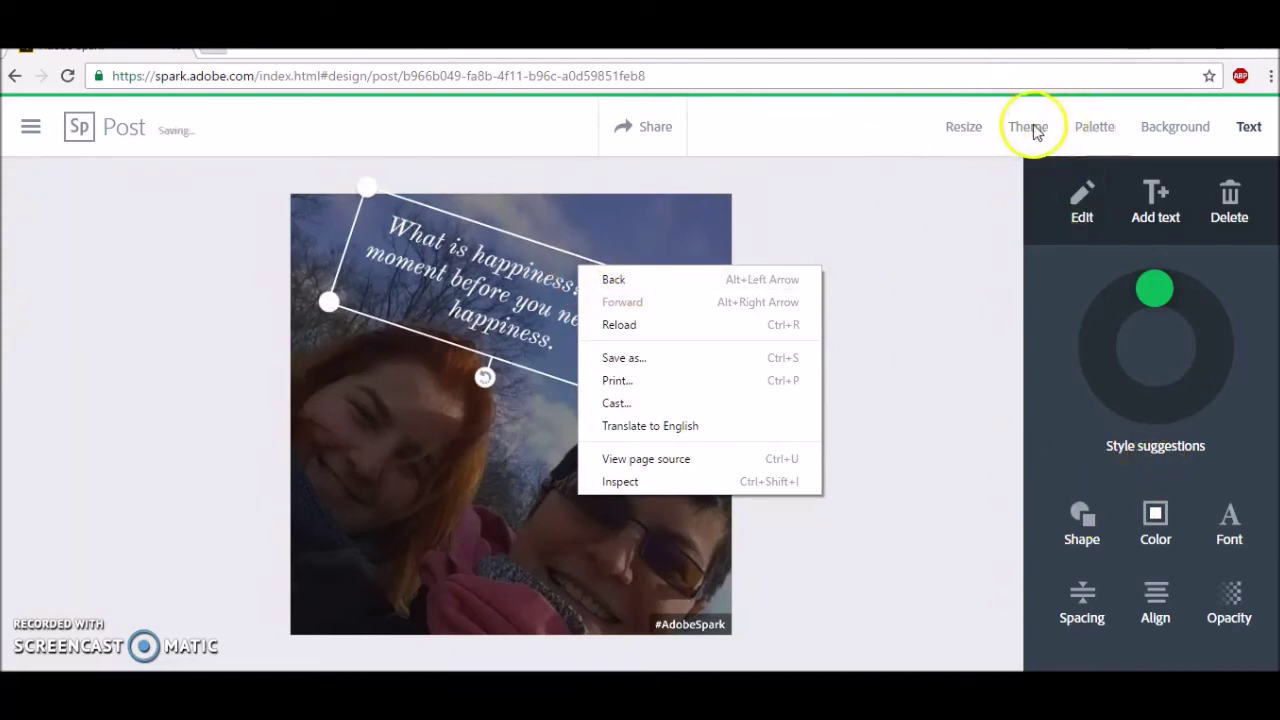
Step: Try the suggested red, black and green palette and shuffle its colors until the quote turns dark
{"action": "left_click", "coordinate": [1094, 128]}
{"action": "left_click", "coordinate": [1094, 128]}
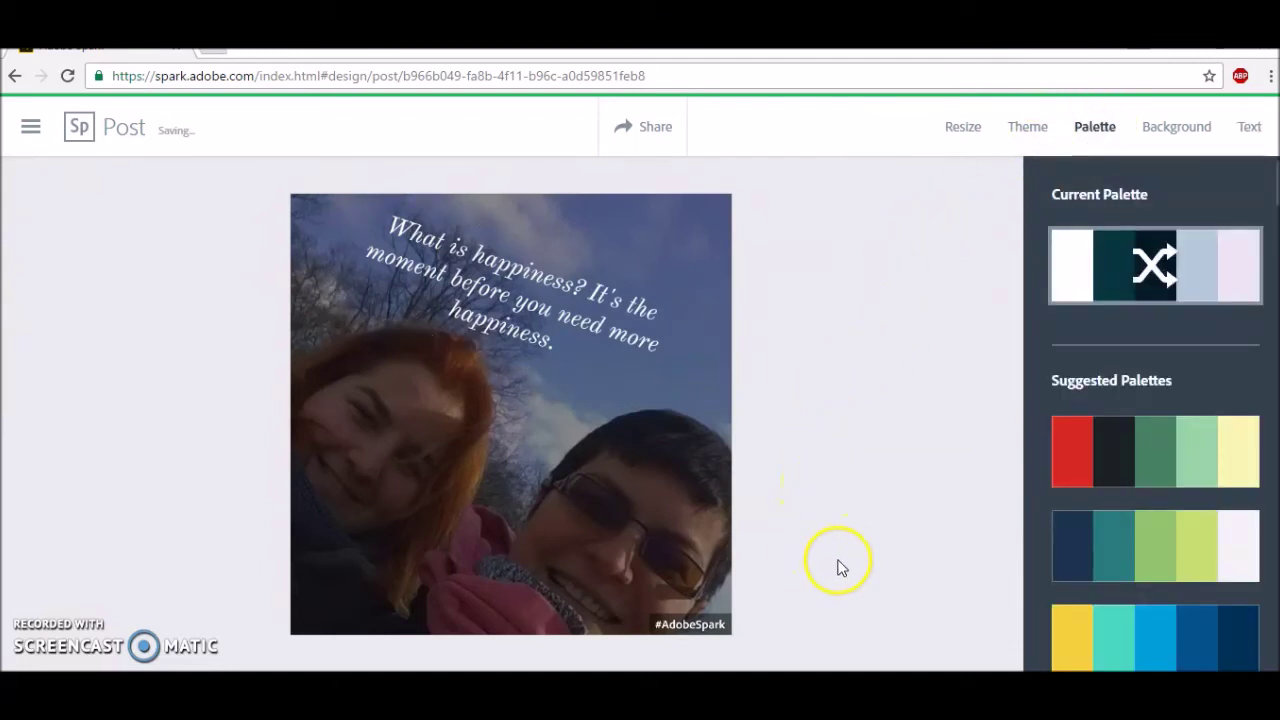
{"action": "left_click", "coordinate": [1080, 458]}
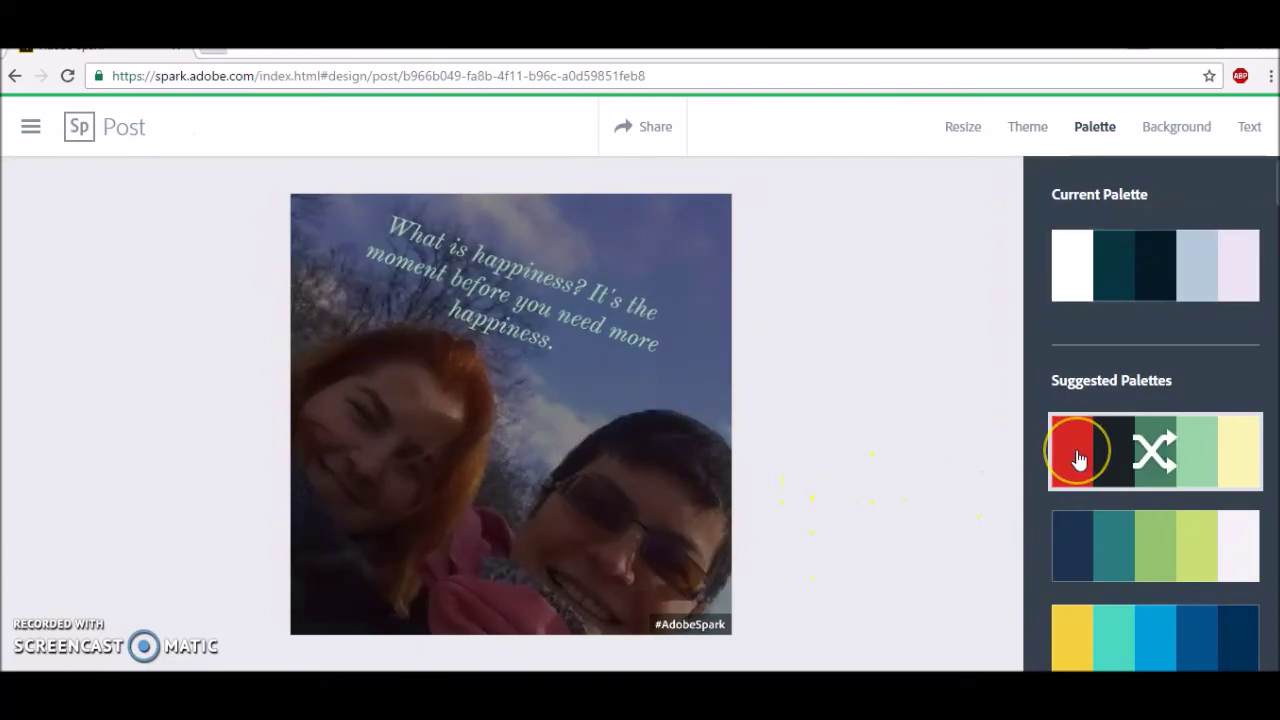
{"action": "left_click", "coordinate": [1100, 450]}
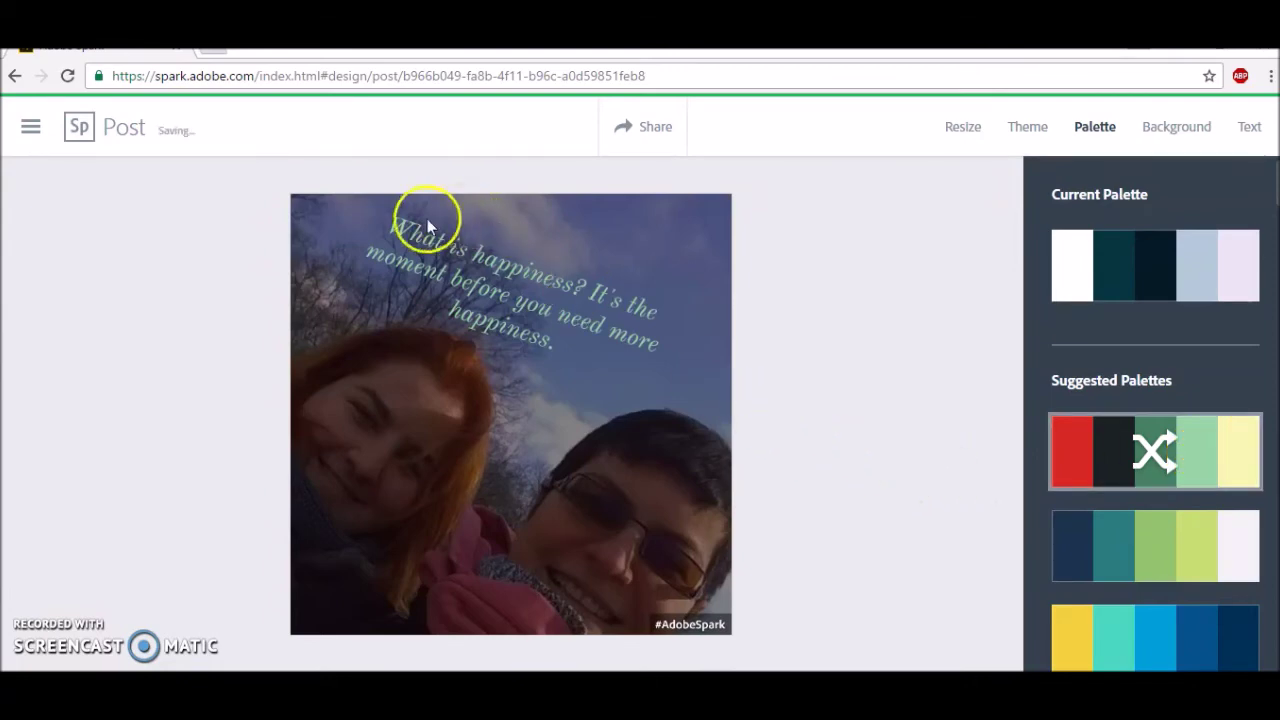
{"action": "left_click", "coordinate": [1150, 457]}
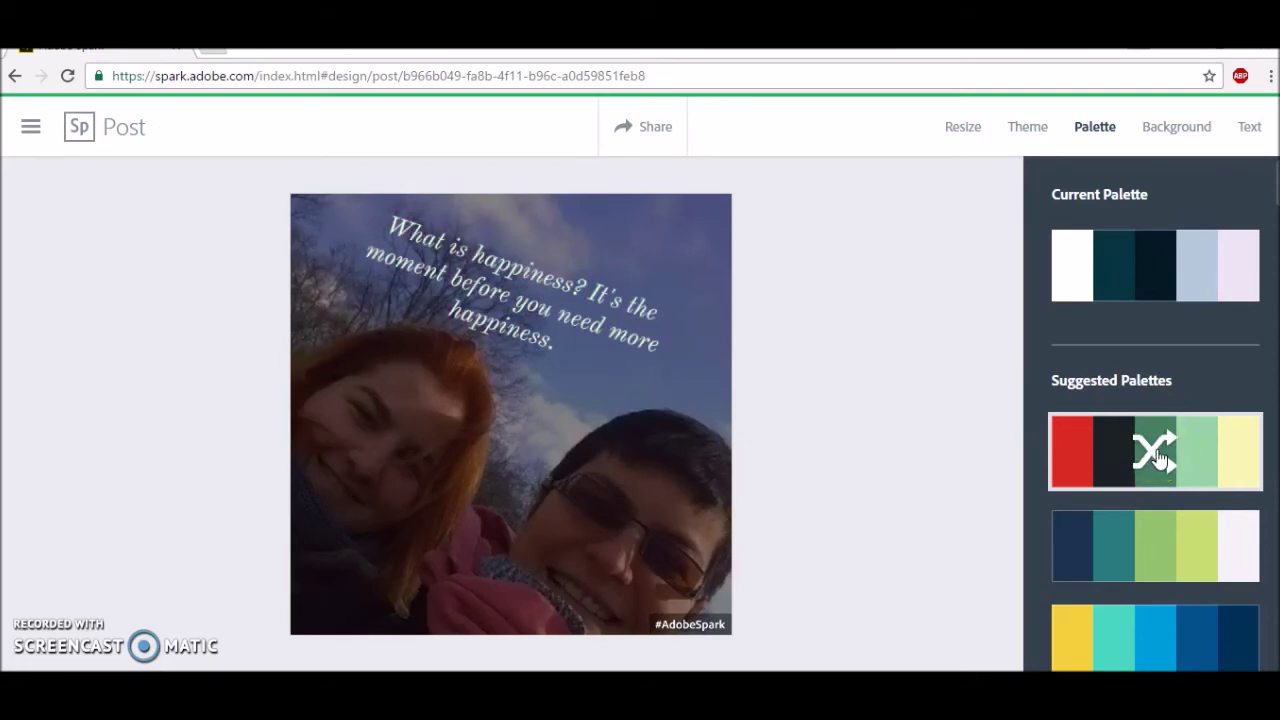
{"action": "left_click", "coordinate": [1155, 455]}
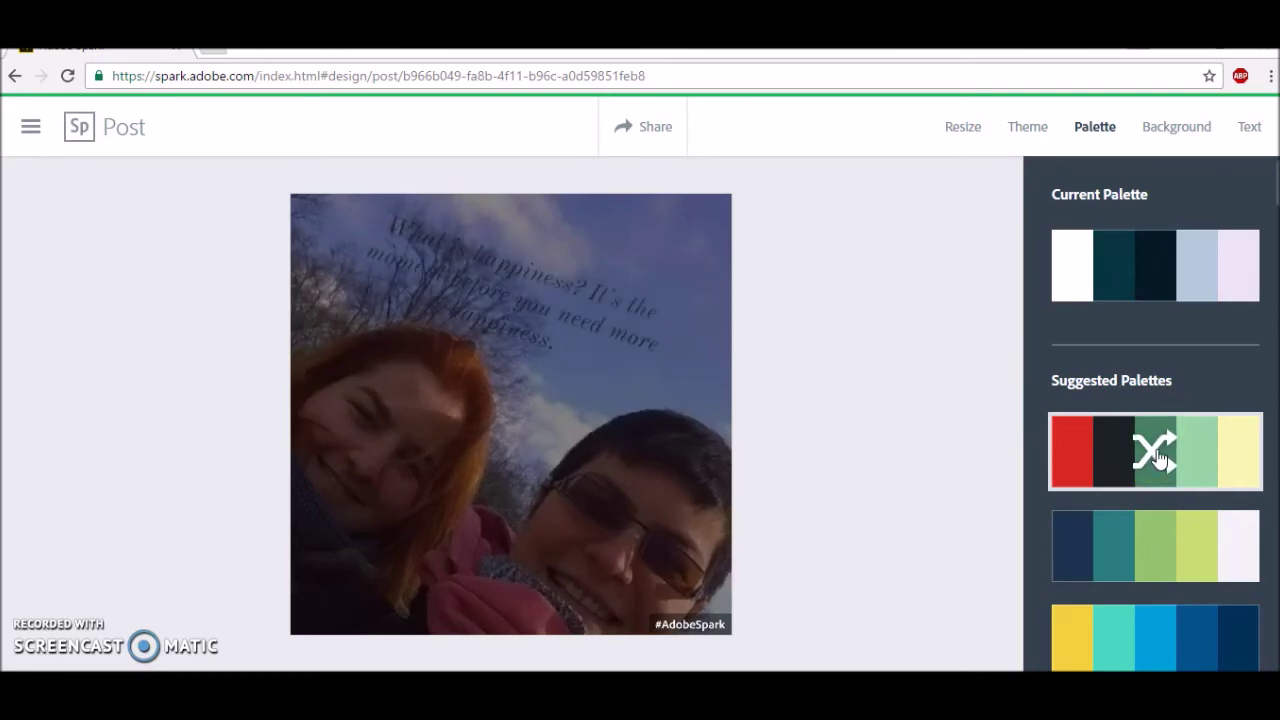
{"action": "left_click", "coordinate": [817, 474]}
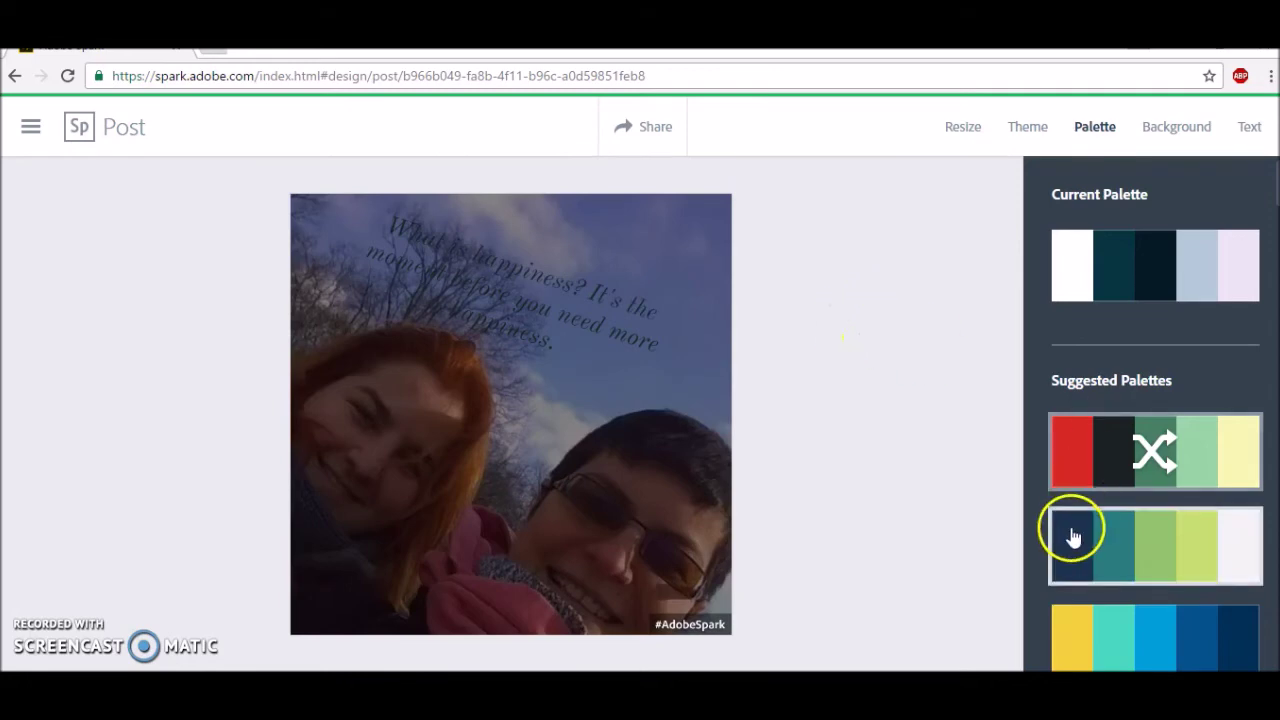
Step: Apply the suggested navy, teal and lime green palette to the graphic
{"action": "left_click", "coordinate": [1108, 555]}
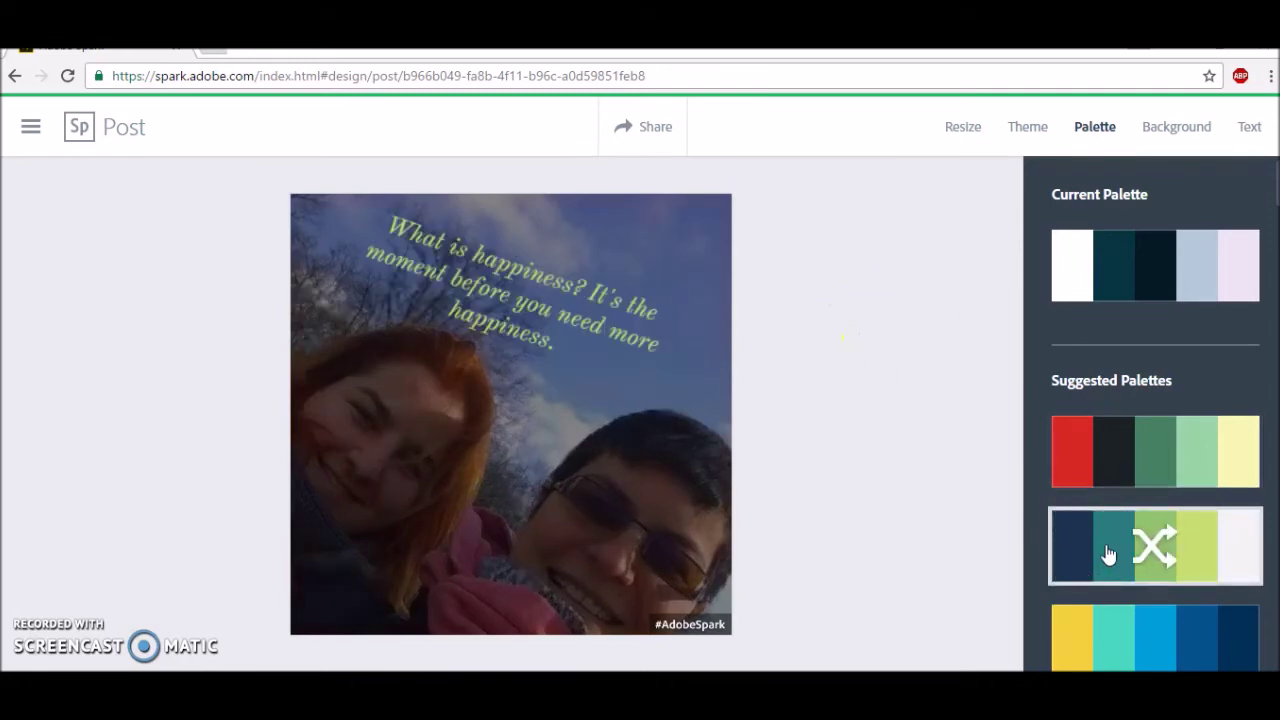
Step: Shuffle the navy, teal and lime green palette's colors, and try the suggested yellow, turquoise and blue palette
{"action": "left_click", "coordinate": [1114, 553]}
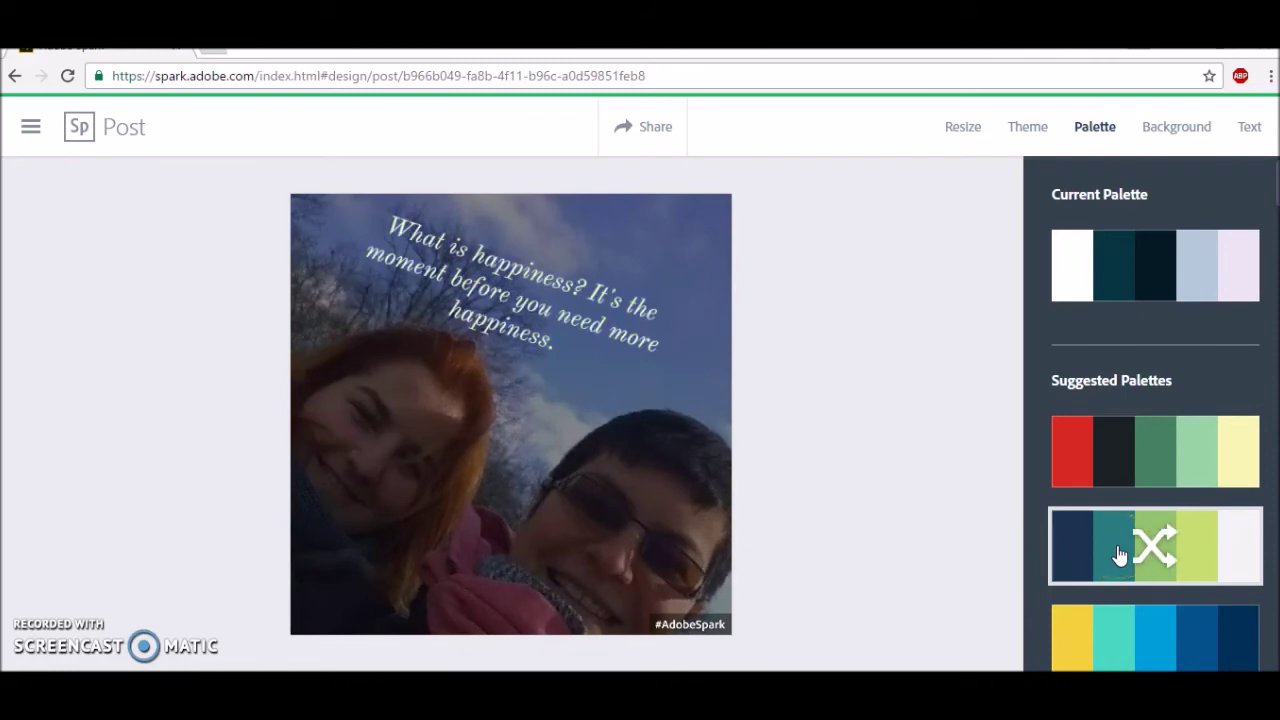
{"action": "left_click", "coordinate": [1195, 652]}
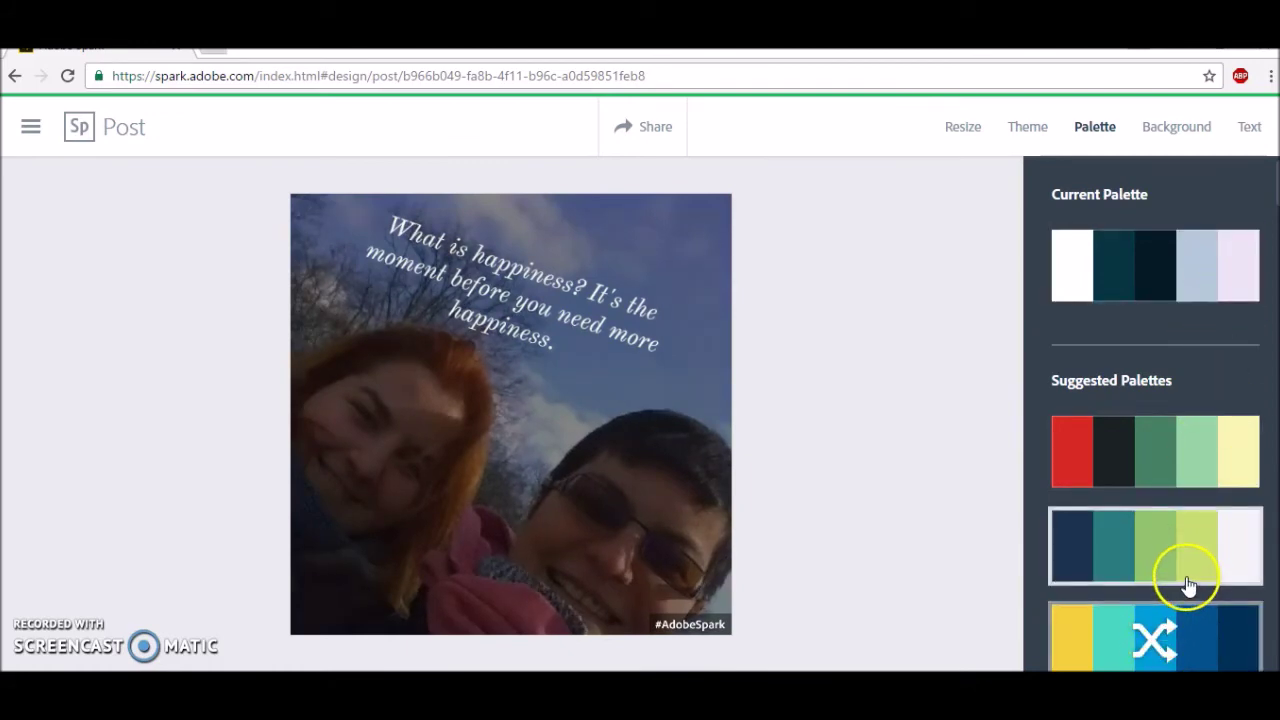
Step: Browse further suggested palettes and apply the red, green, tan, brown and black one to the graphic
{"action": "scroll", "coordinate": [1185, 560], "scroll_direction": "down", "scroll_amount": 2}
{"action": "scroll", "coordinate": [1185, 548], "scroll_direction": "down", "scroll_amount": 8}
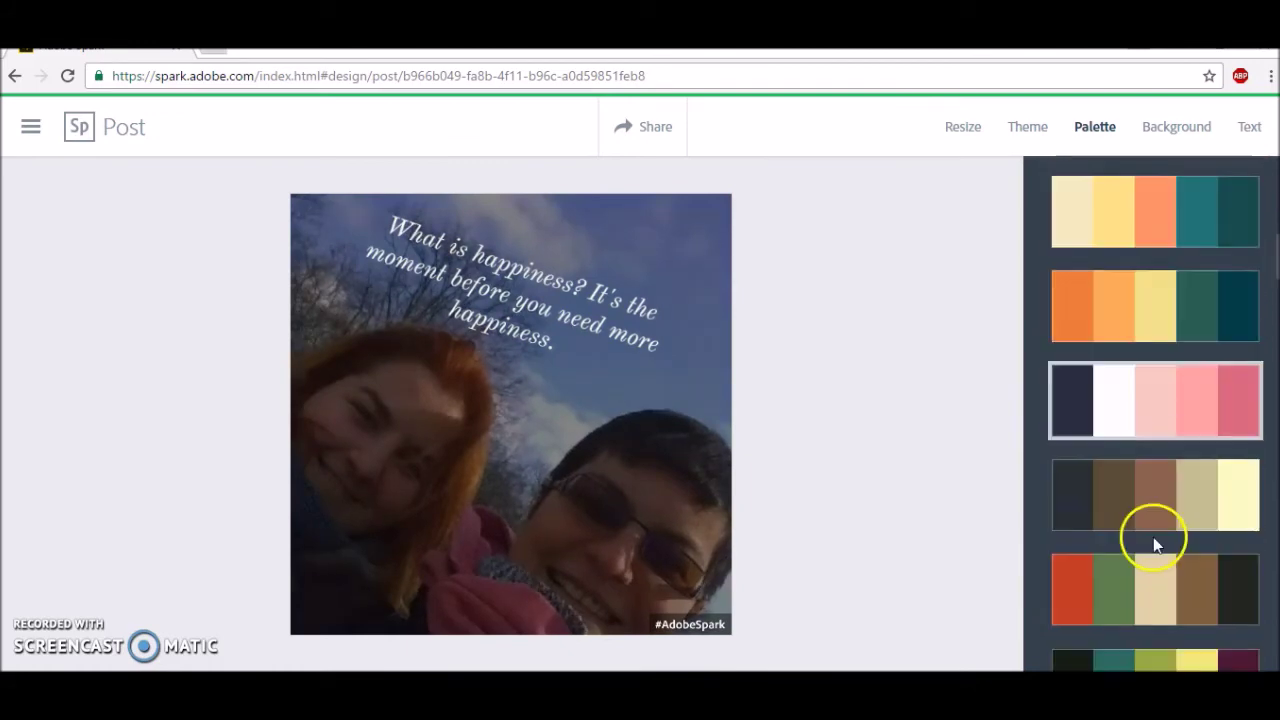
{"action": "left_click", "coordinate": [1074, 467]}
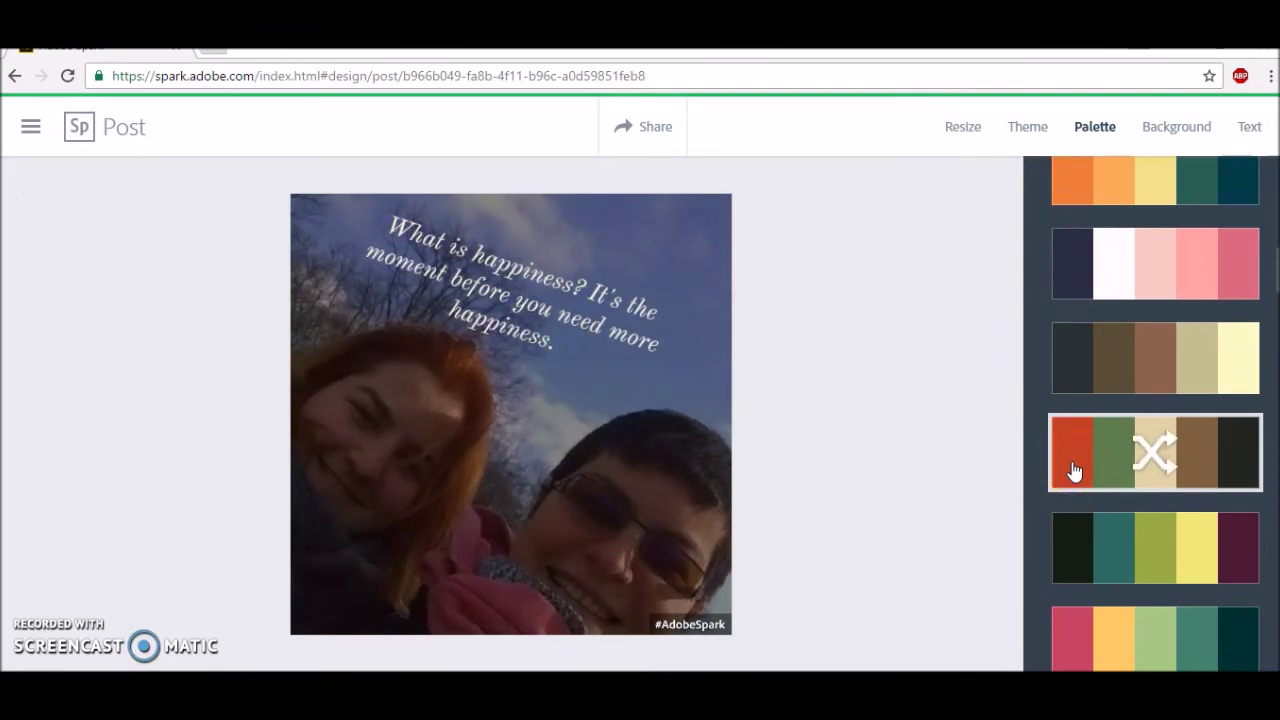
{"action": "left_click_drag", "start_coordinate": [1266, 340], "coordinate": [1257, 177]}
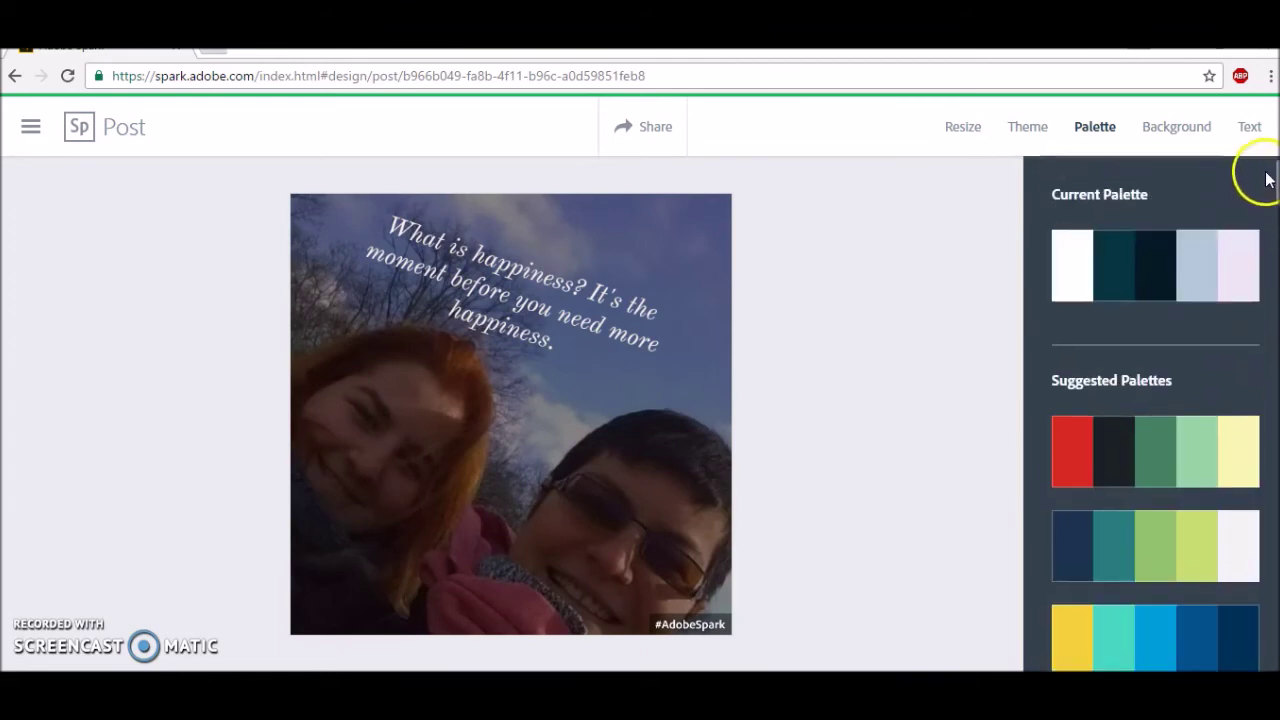
Step: Try rotating the background photo in both directions, ending with it tilted counterclockwise
{"action": "left_click", "coordinate": [1181, 139]}
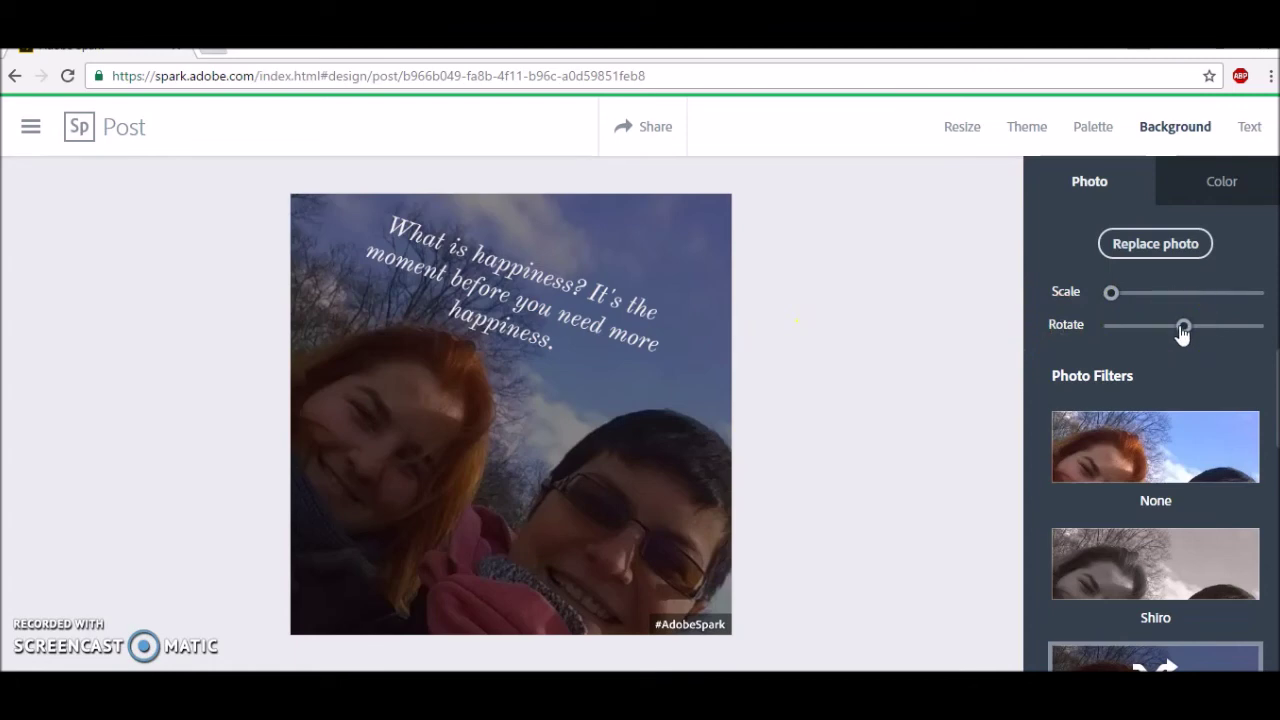
{"action": "left_click_drag", "start_coordinate": [1183, 332], "coordinate": [1157, 335]}
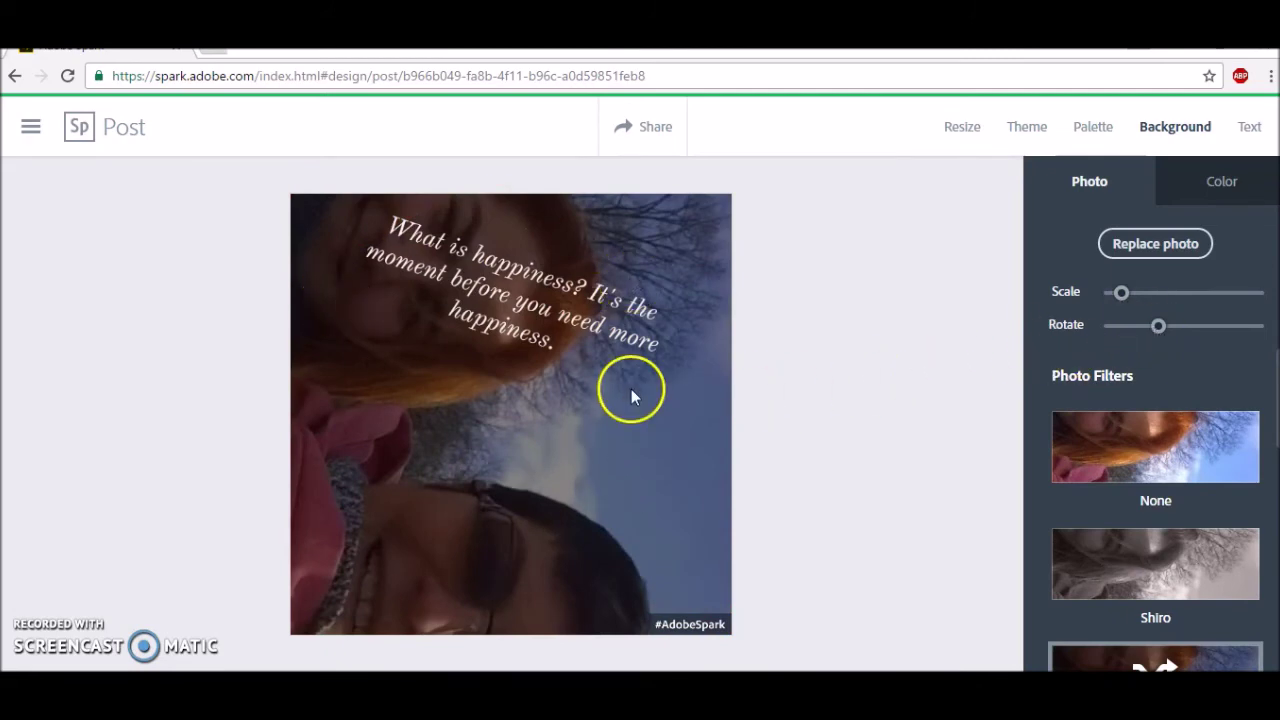
{"action": "left_click", "coordinate": [1159, 325]}
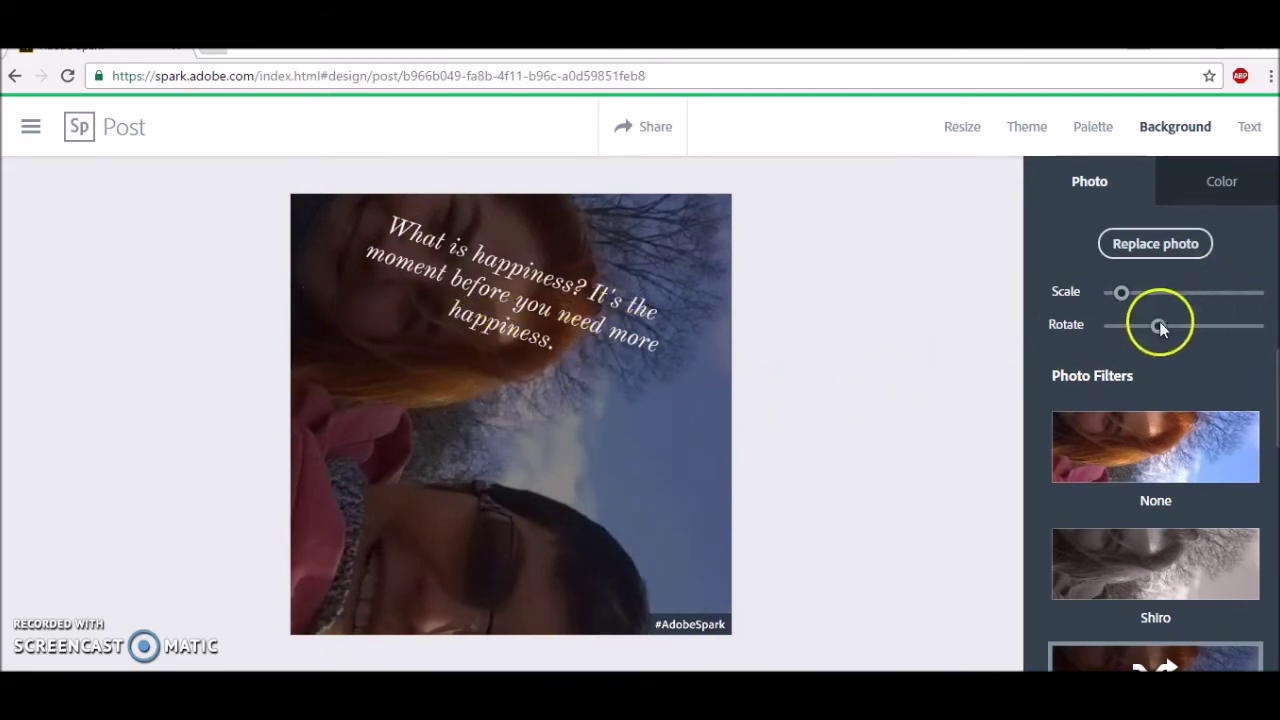
{"action": "left_click_drag", "start_coordinate": [1160, 330], "coordinate": [1200, 329]}
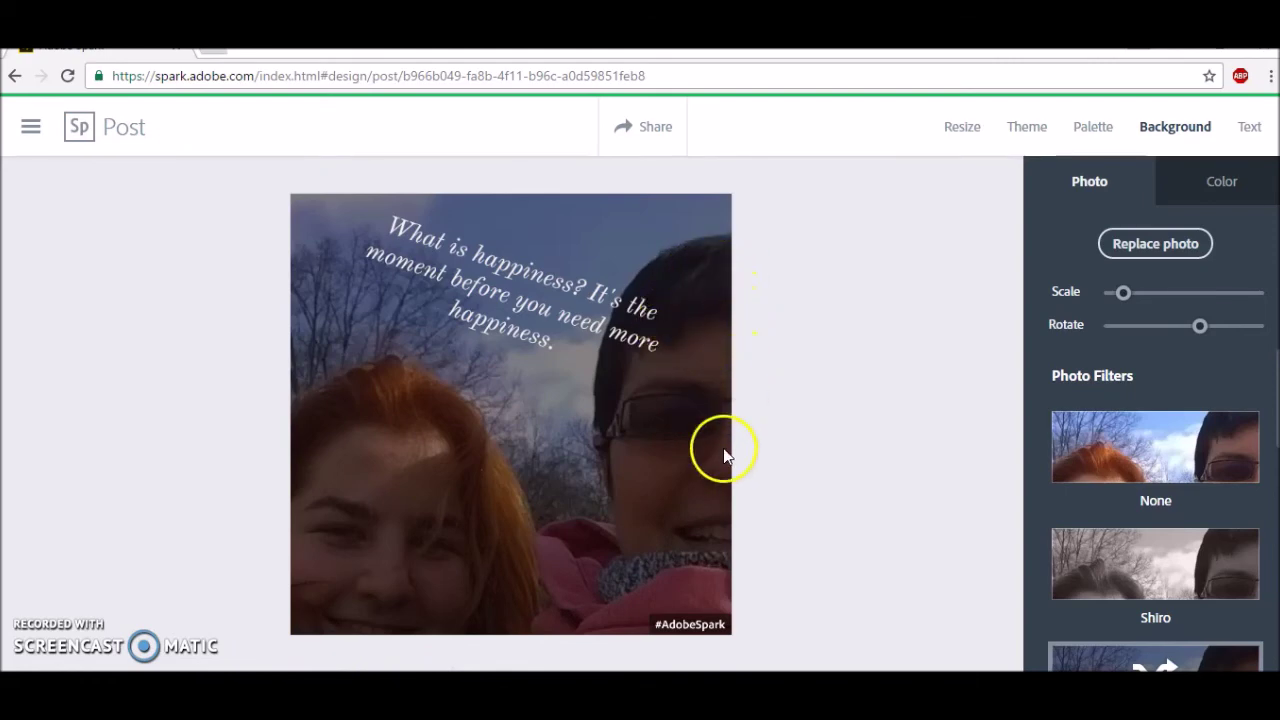
{"action": "left_click_drag", "start_coordinate": [1177, 327], "coordinate": [1172, 330]}
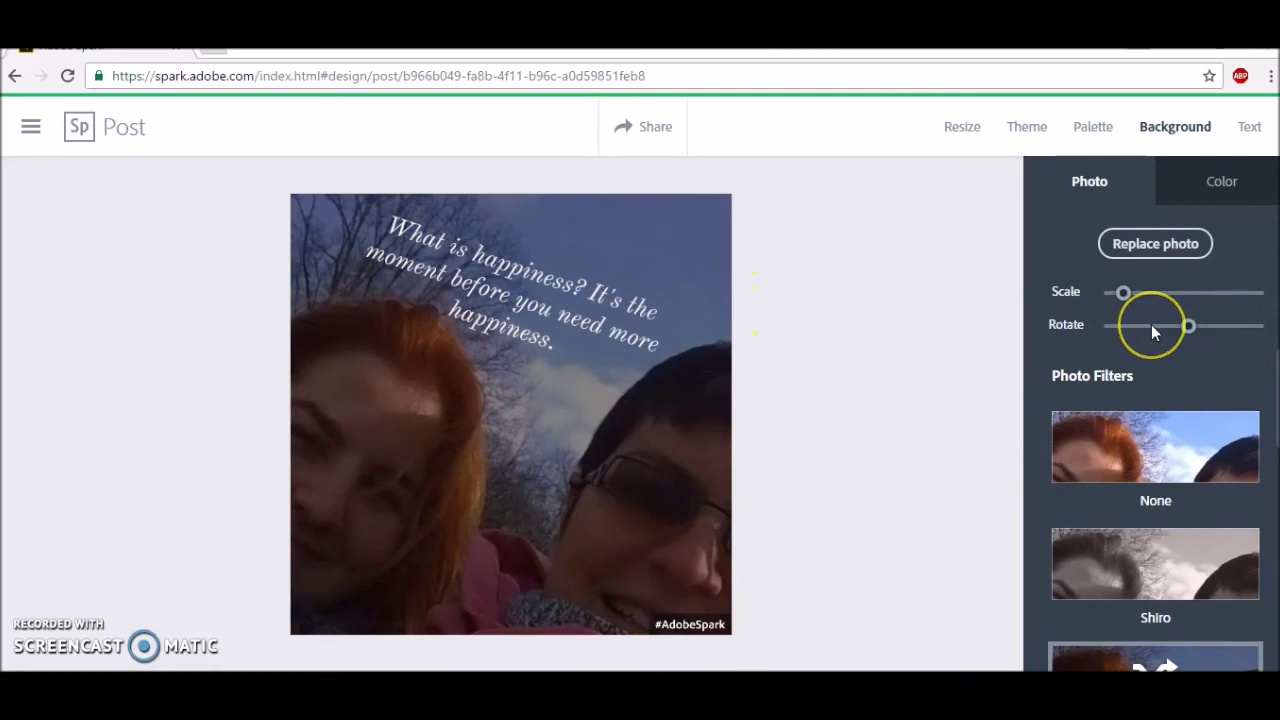
{"action": "left_click", "coordinate": [1152, 327]}
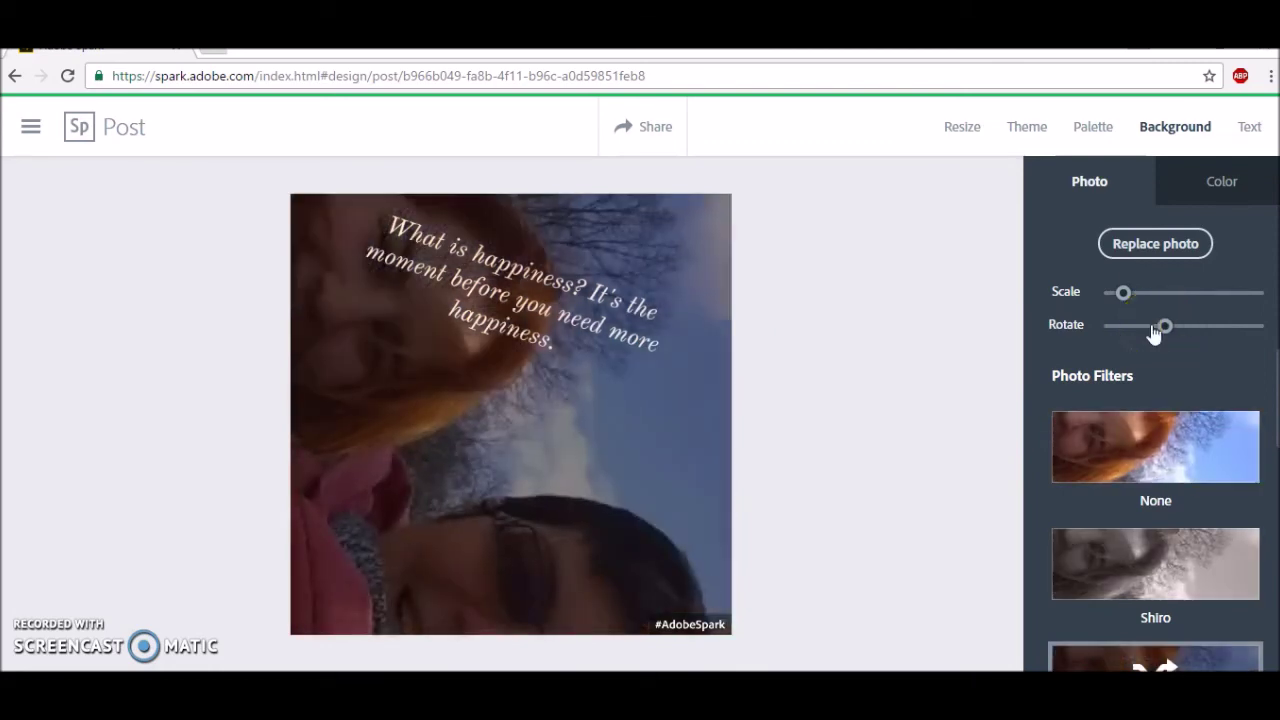
{"action": "left_click", "coordinate": [1203, 326]}
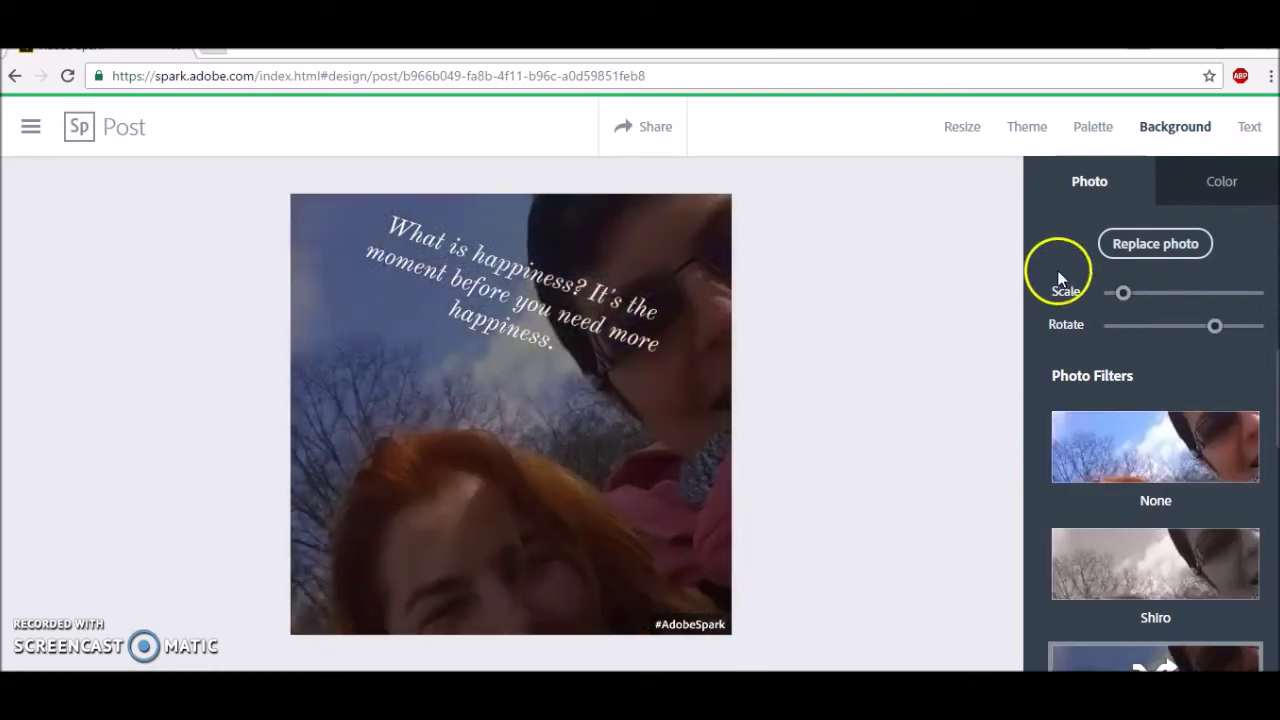
Step: Examine the available resize formats for social posts, social profiles and standard sizes
{"action": "left_click", "coordinate": [960, 127]}
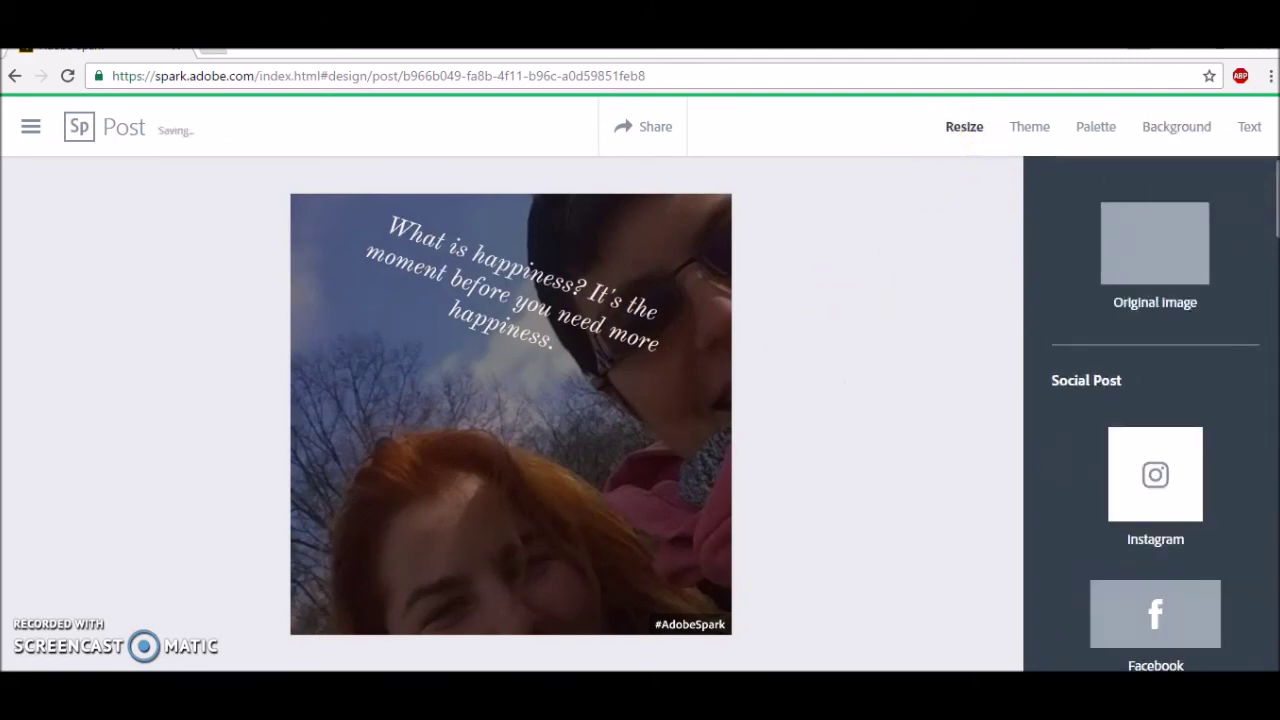
{"action": "scroll", "coordinate": [1268, 222], "scroll_direction": "down", "scroll_amount": 2}
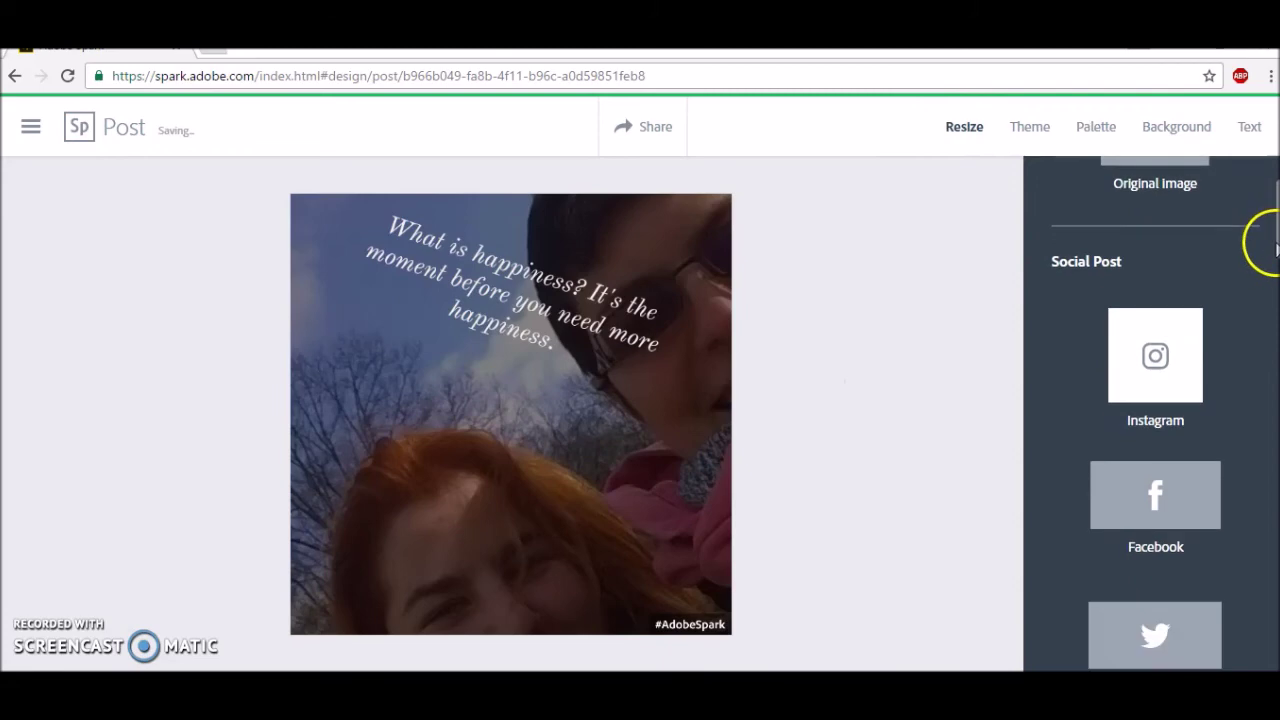
{"action": "scroll", "coordinate": [1272, 252], "scroll_direction": "down", "scroll_amount": 1}
{"action": "scroll", "coordinate": [1274, 265], "scroll_direction": "down", "scroll_amount": 3}
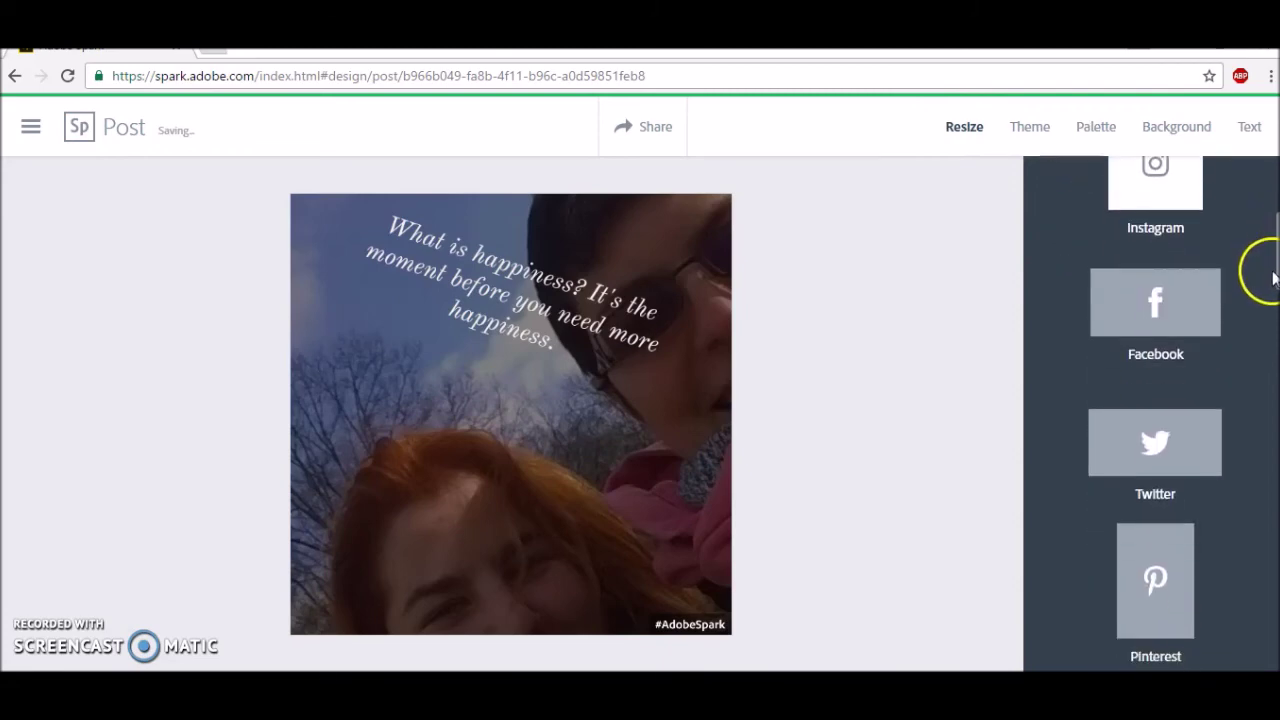
{"action": "scroll", "coordinate": [1270, 302], "scroll_direction": "down", "scroll_amount": 1}
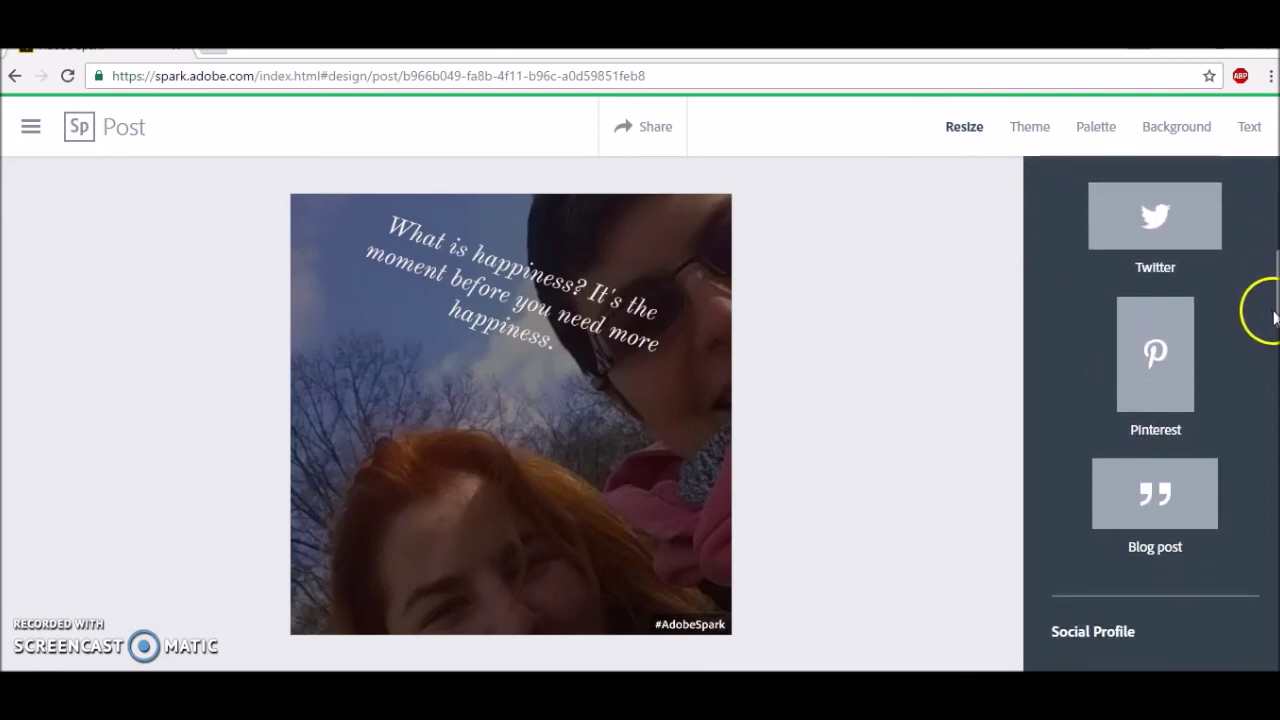
{"action": "scroll", "coordinate": [1268, 318], "scroll_direction": "down", "scroll_amount": 1}
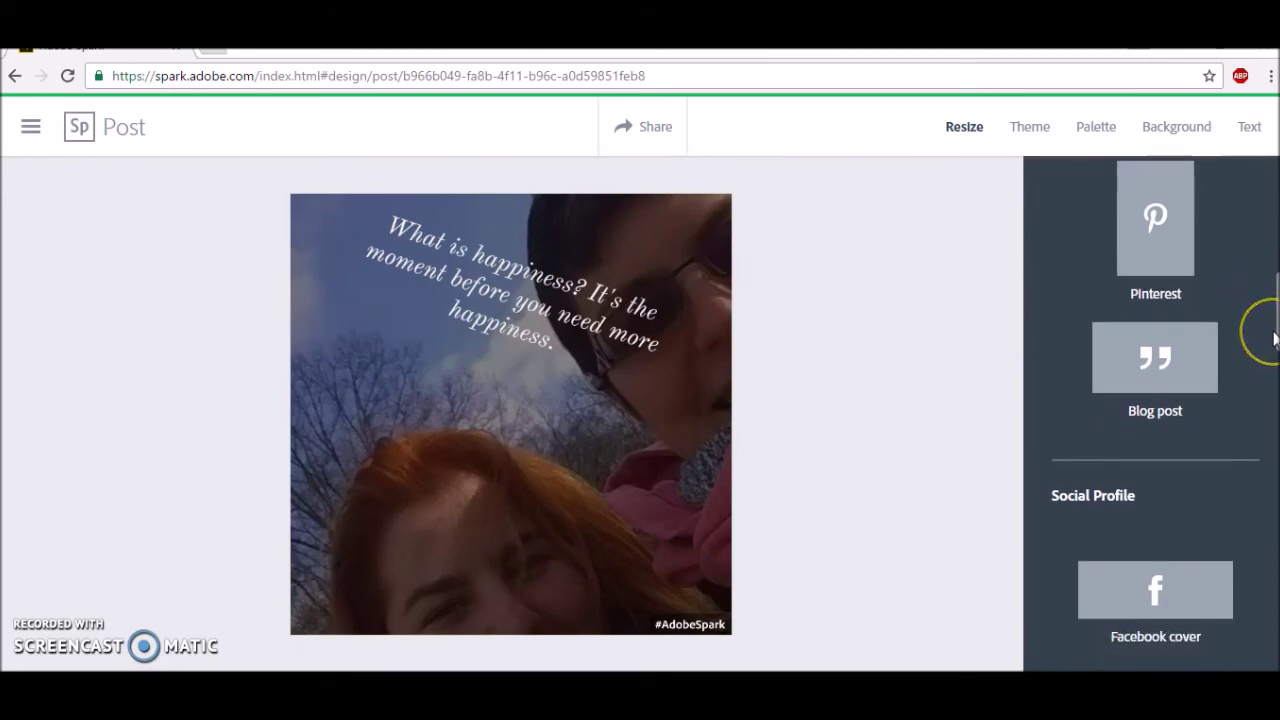
{"action": "left_click_drag", "start_coordinate": [1274, 340], "coordinate": [1266, 380]}
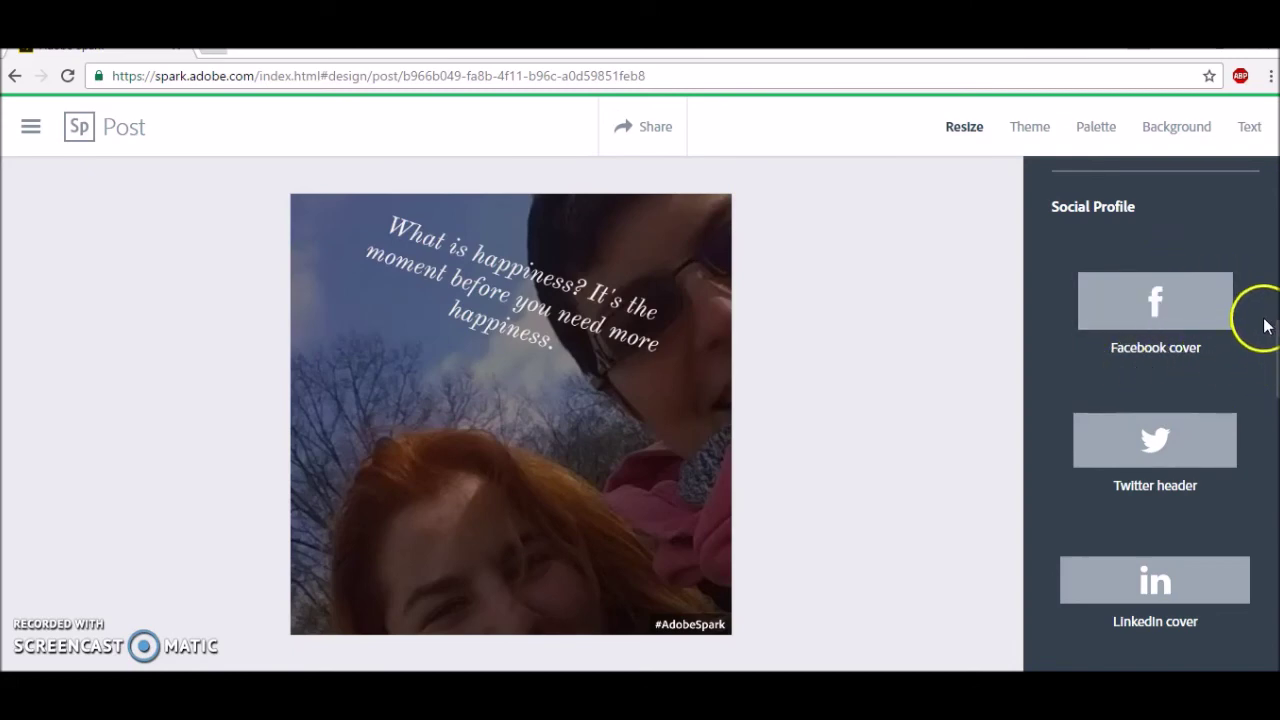
{"action": "left_click", "coordinate": [1276, 350]}
{"action": "left_click_drag", "start_coordinate": [1275, 350], "coordinate": [1275, 478]}
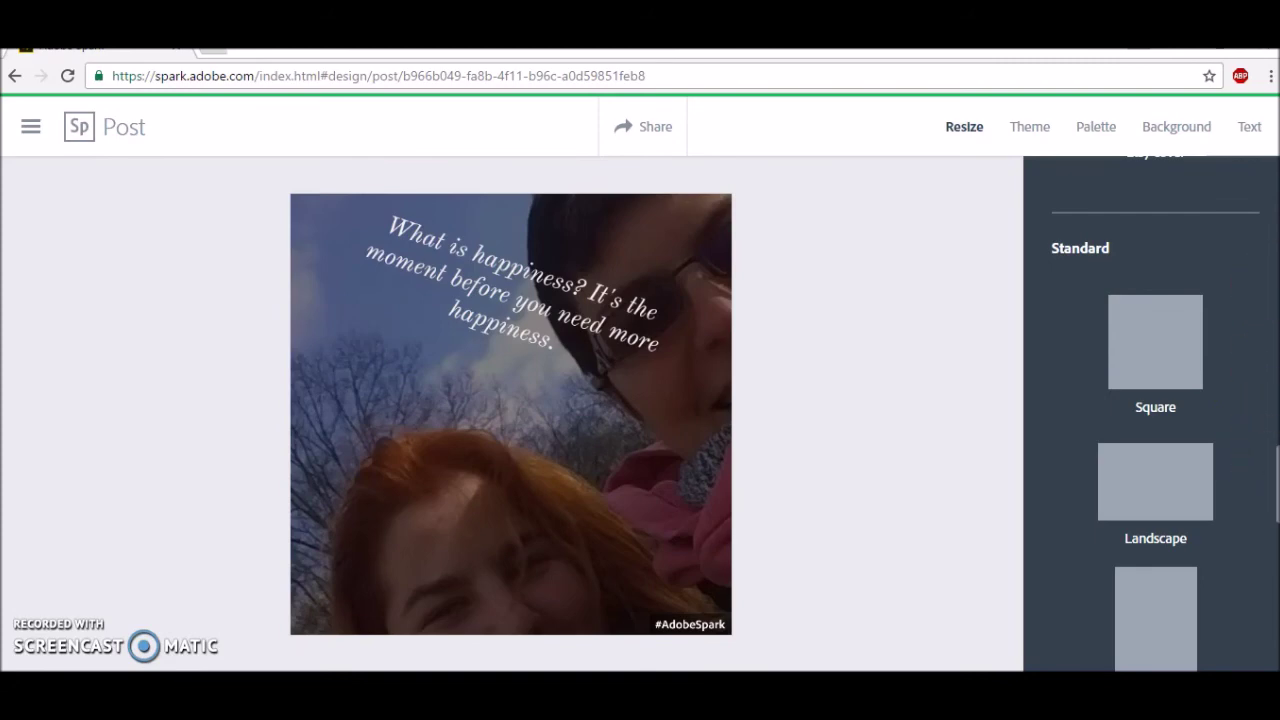
{"action": "left_click_drag", "start_coordinate": [1276, 490], "coordinate": [1274, 545]}
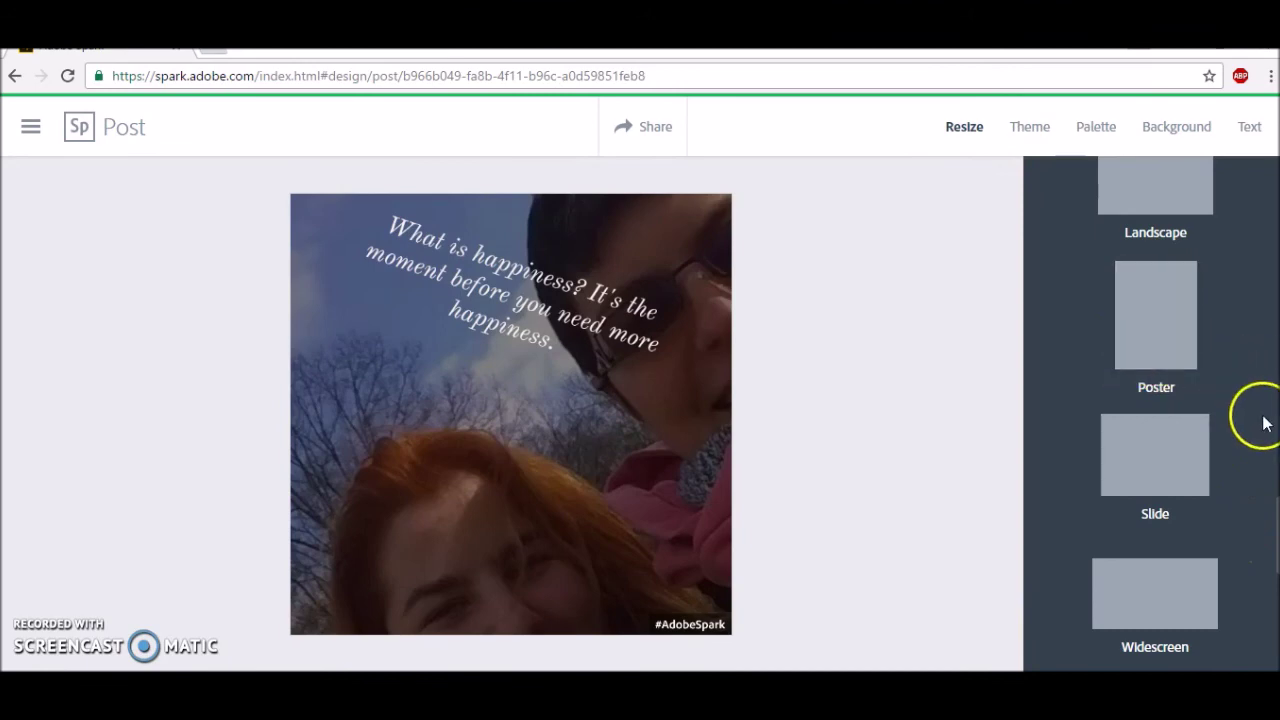
{"action": "left_click_drag", "start_coordinate": [1270, 537], "coordinate": [1260, 217]}
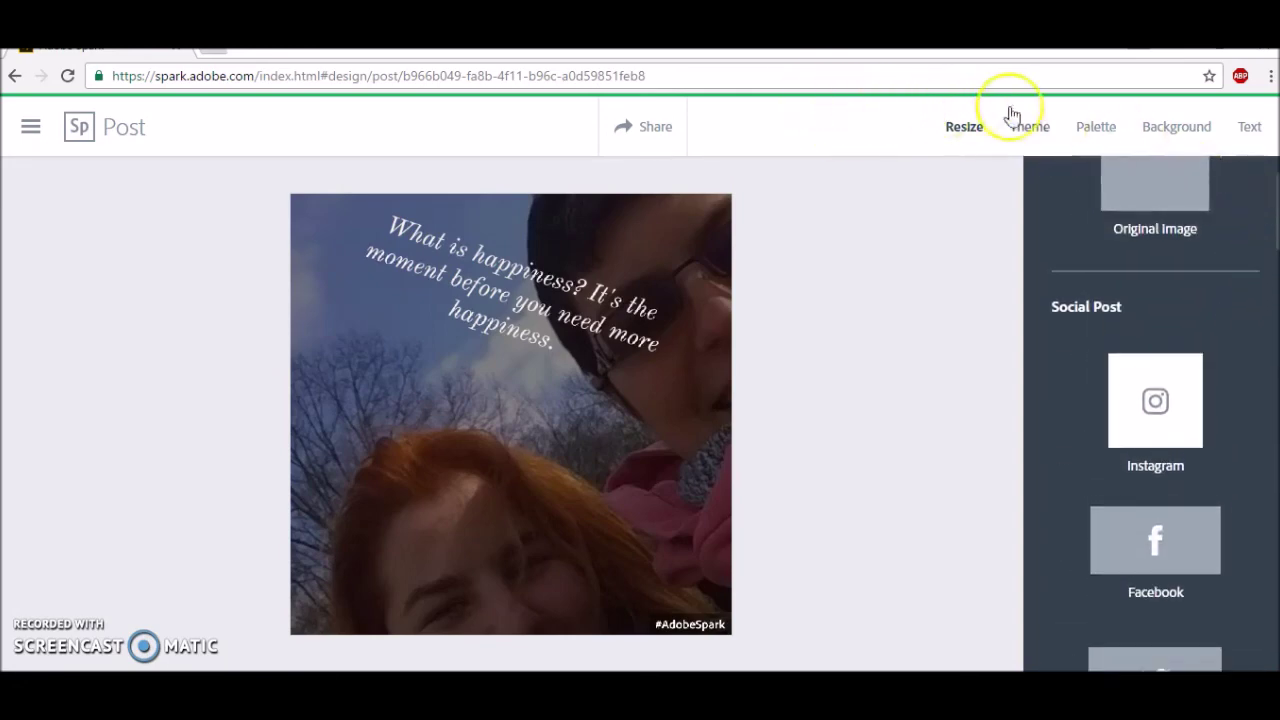
Step: Open the happiness quote's text for editing, save it and deselect the text box
{"action": "left_click", "coordinate": [1248, 128]}
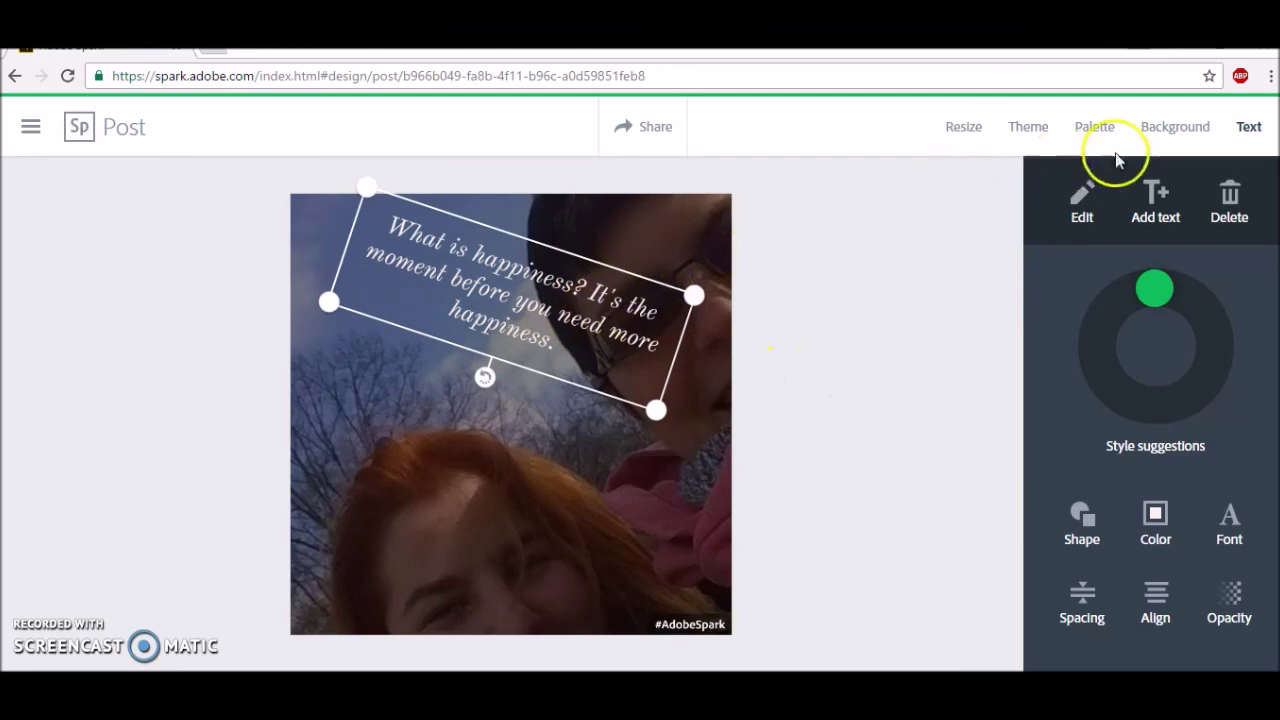
{"action": "left_click", "coordinate": [1081, 196]}
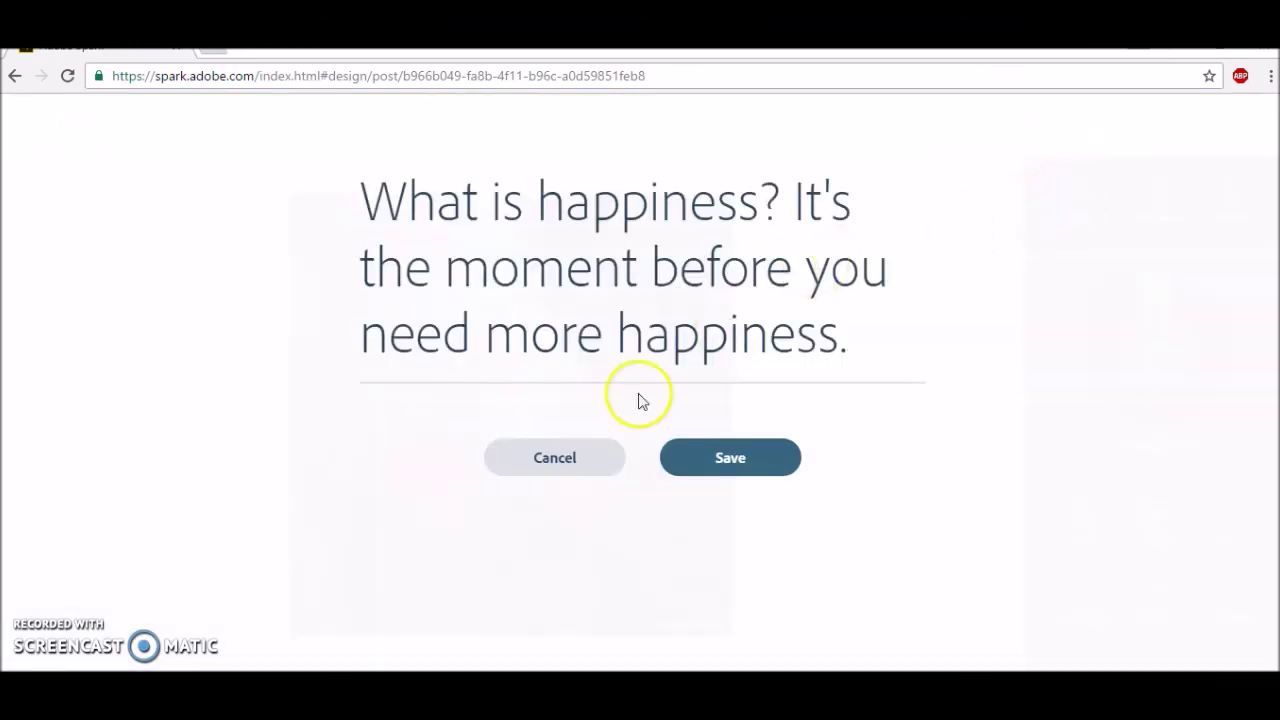
{"action": "left_click", "coordinate": [705, 462]}
{"action": "left_click", "coordinate": [563, 591]}
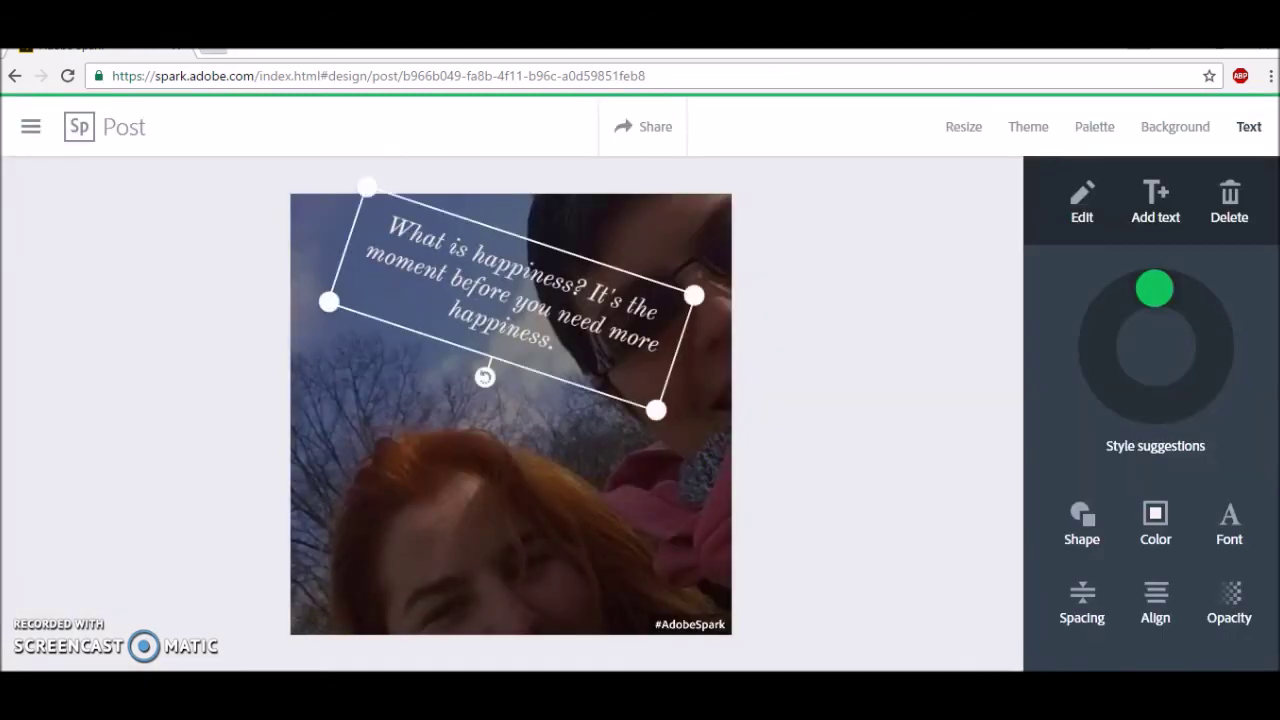
{"action": "left_click", "coordinate": [813, 291]}
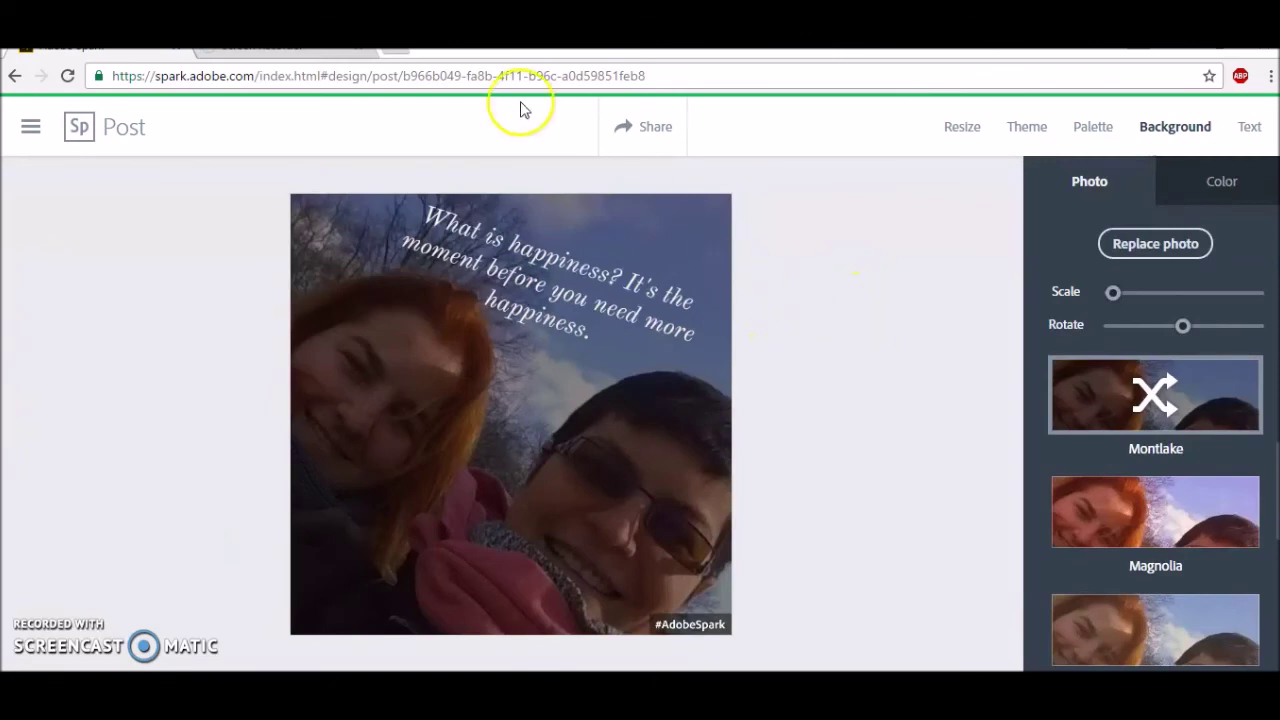
Step: Open the graphic's sharing options, try to create a share link, and download the image
{"action": "left_click", "coordinate": [655, 137]}
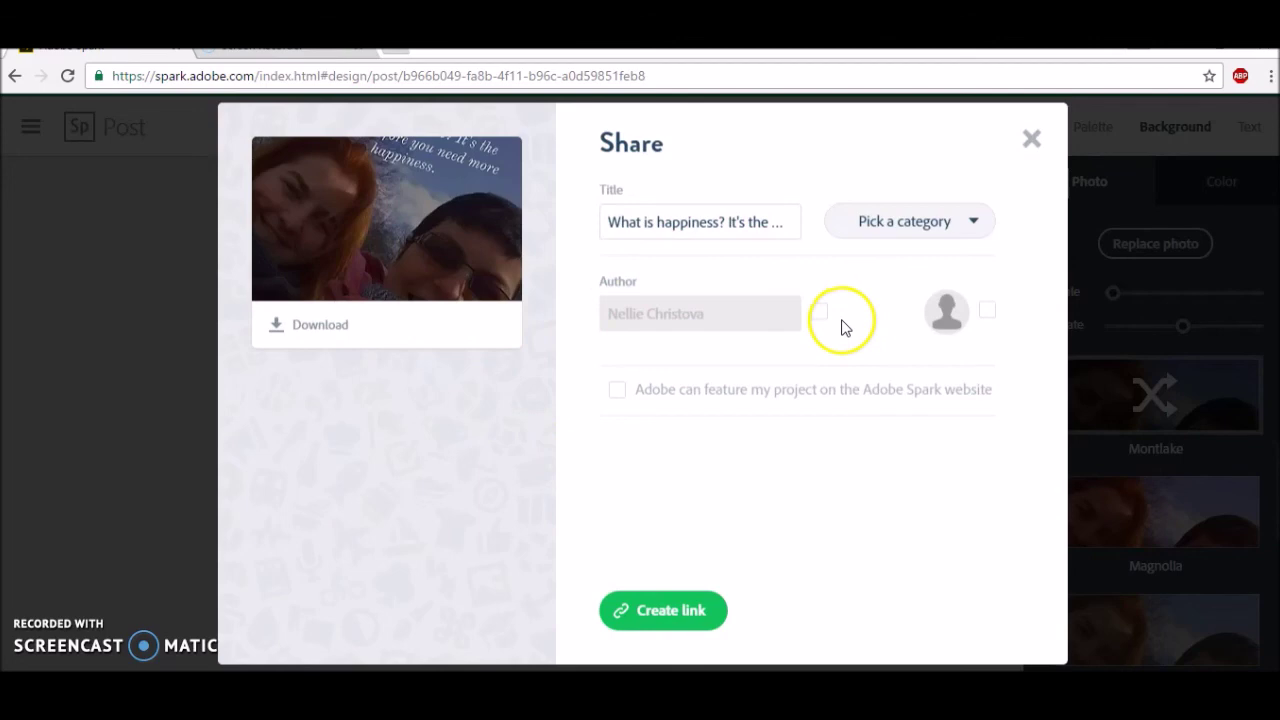
{"action": "left_click", "coordinate": [645, 619]}
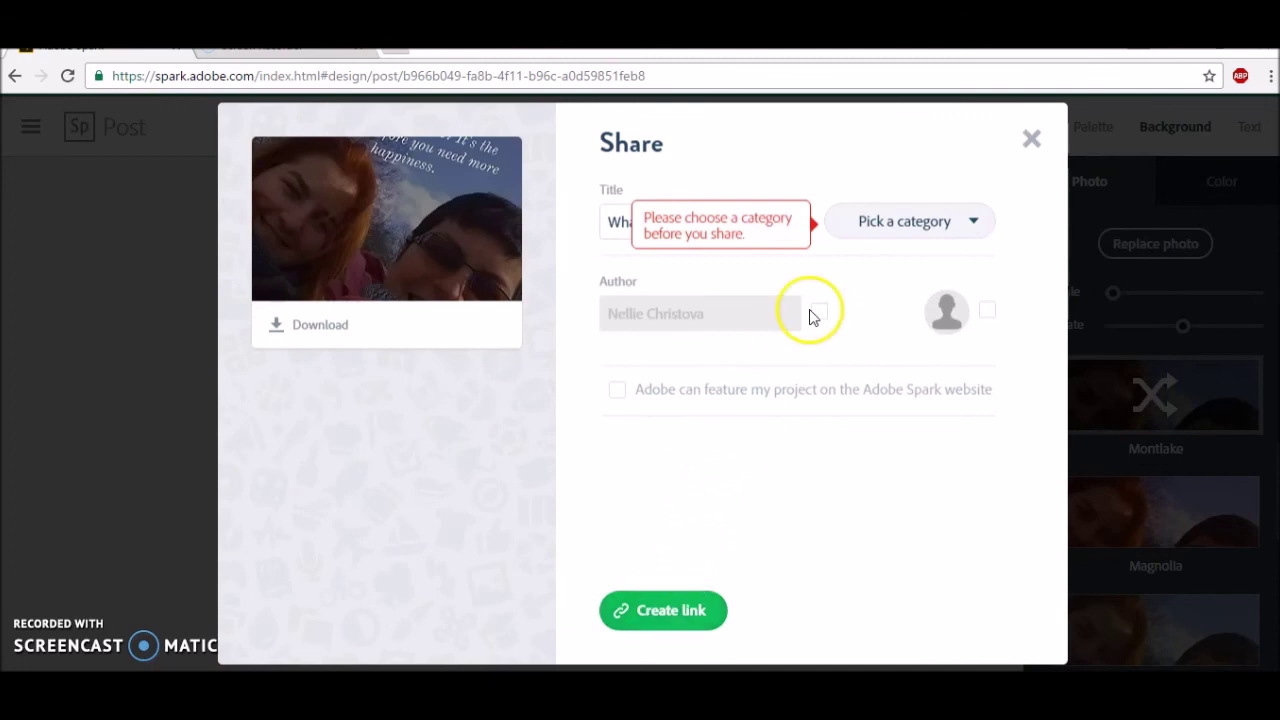
{"action": "left_click", "coordinate": [310, 335]}
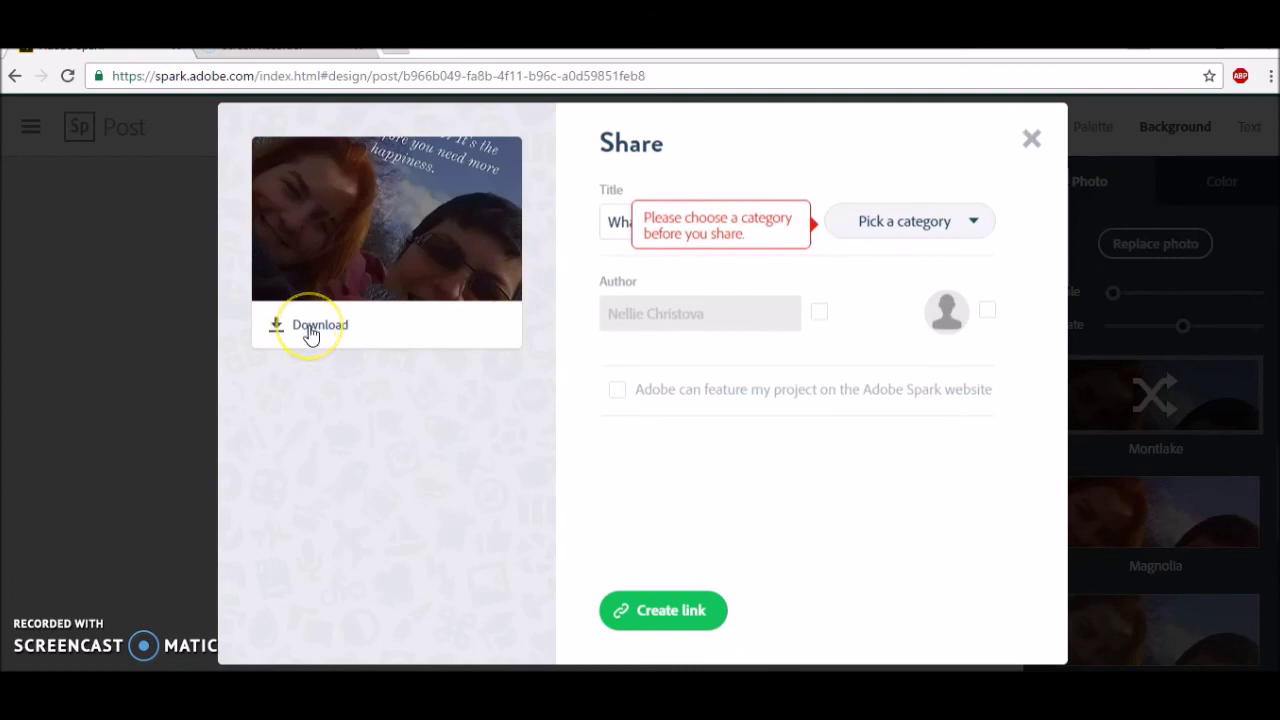